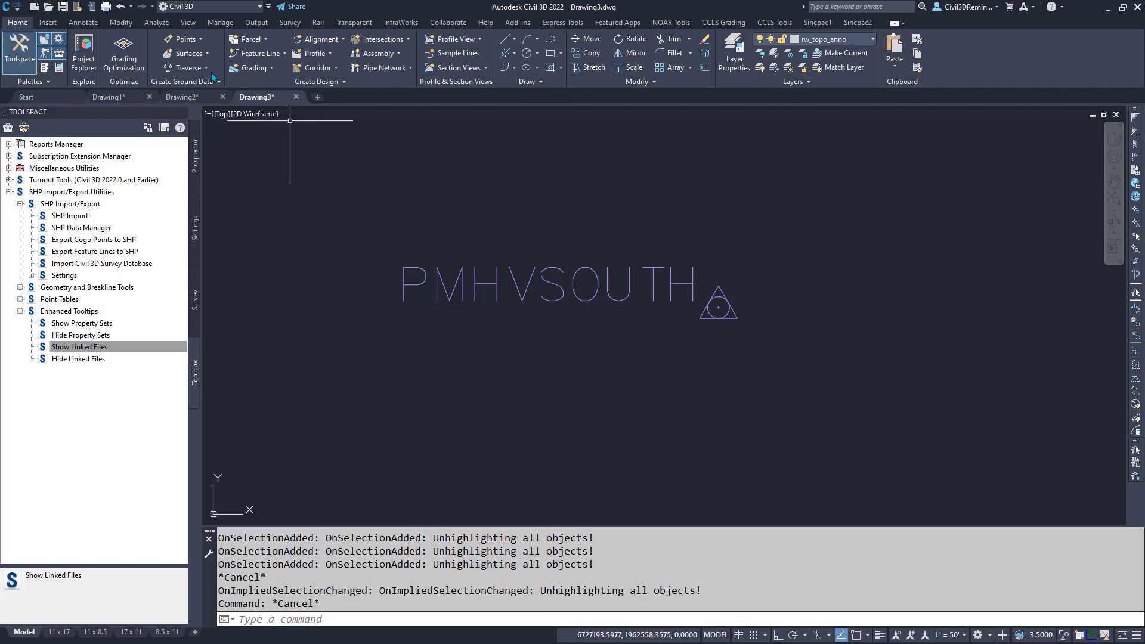
Step: Create a new blank drawing, Drawing4
left_click(34, 7)
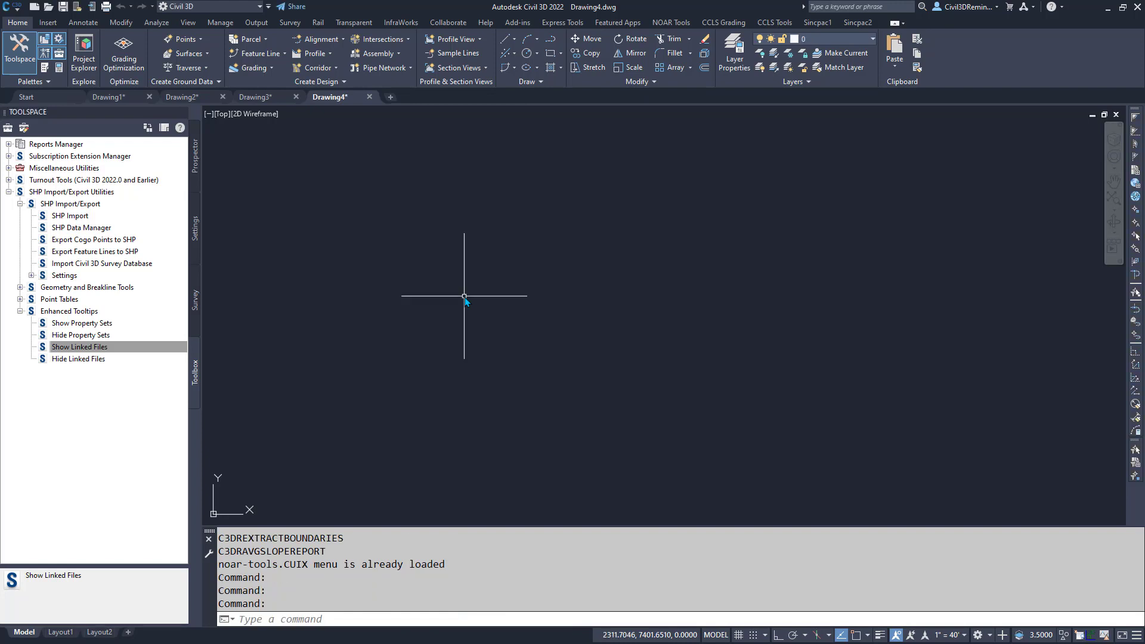
Step: Launch the SHP survey data import from the Toolspace and review the saved settings list
left_click(82, 218)
double_click(78, 219)
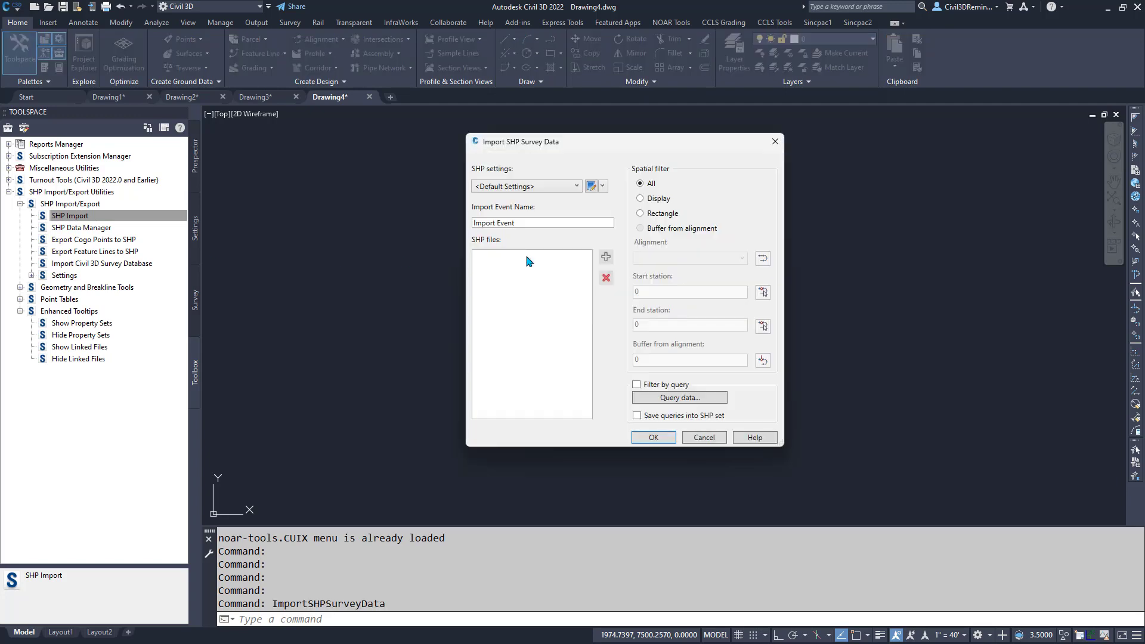
left_click(542, 189)
left_click(542, 189)
Step: Edit the current import settings and rename them to C3DReminders
left_click(604, 186)
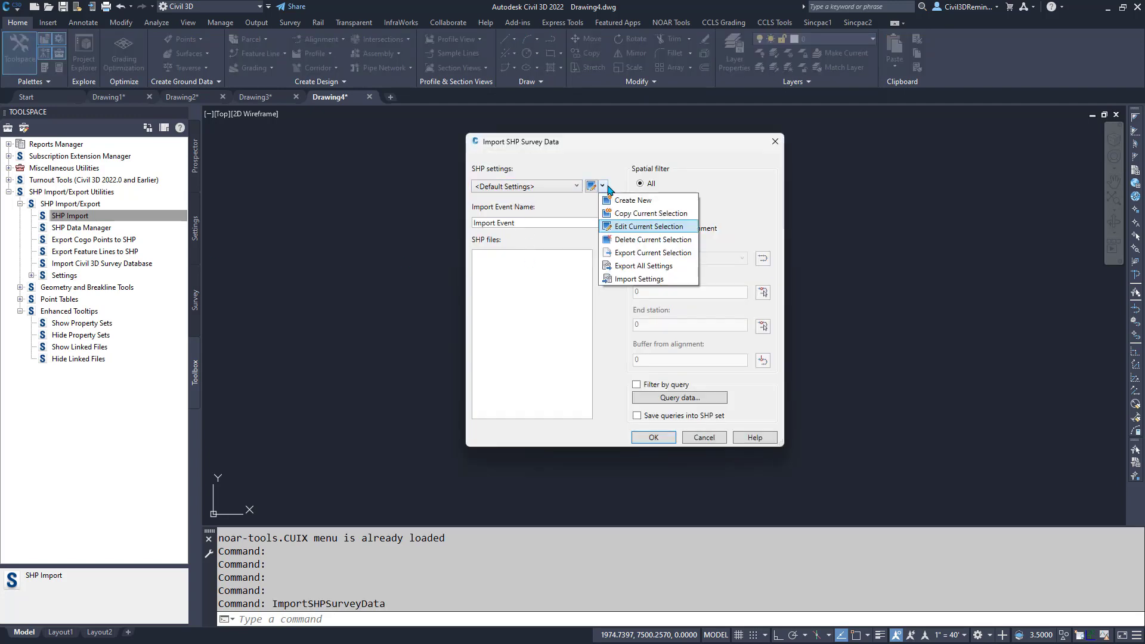
left_click(649, 227)
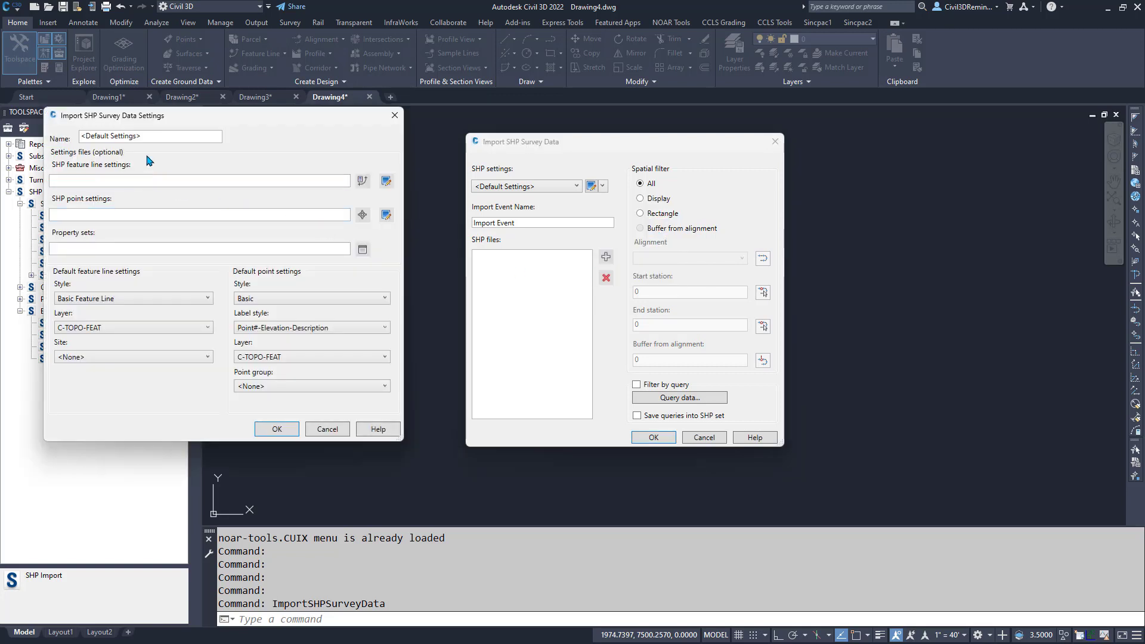
left_click(149, 137)
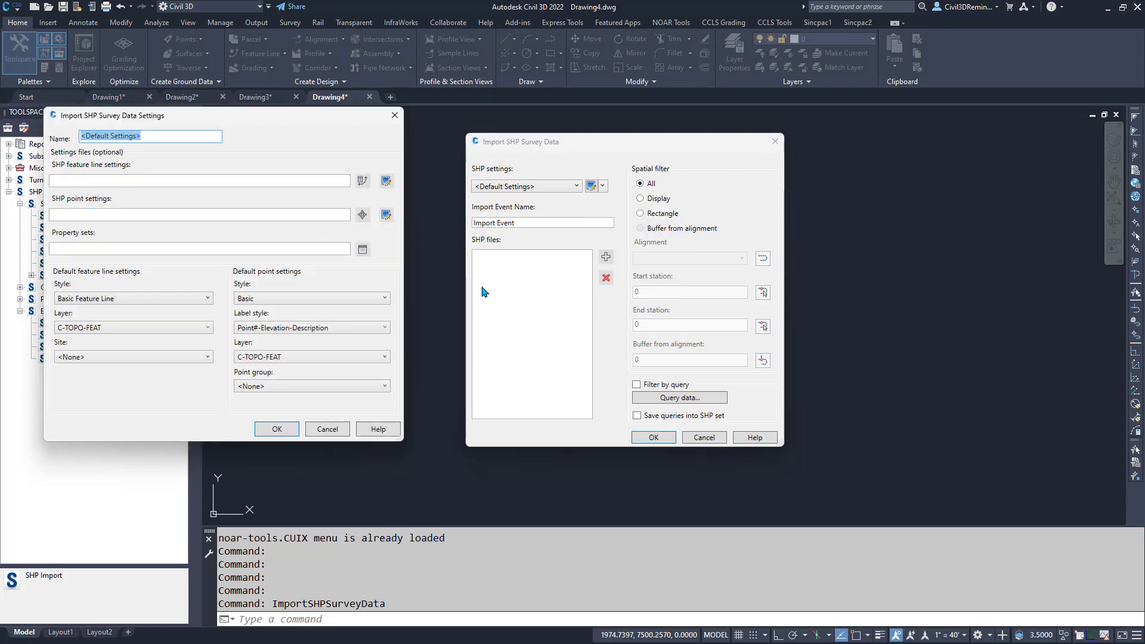
type("C3D")
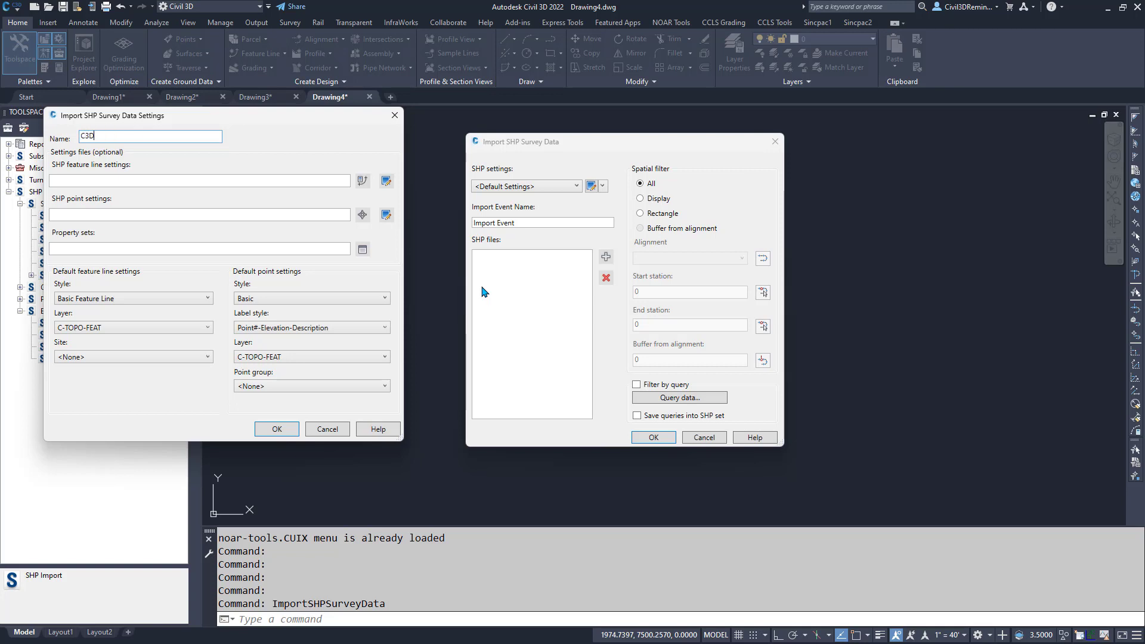
type("Reminders")
left_click(117, 181)
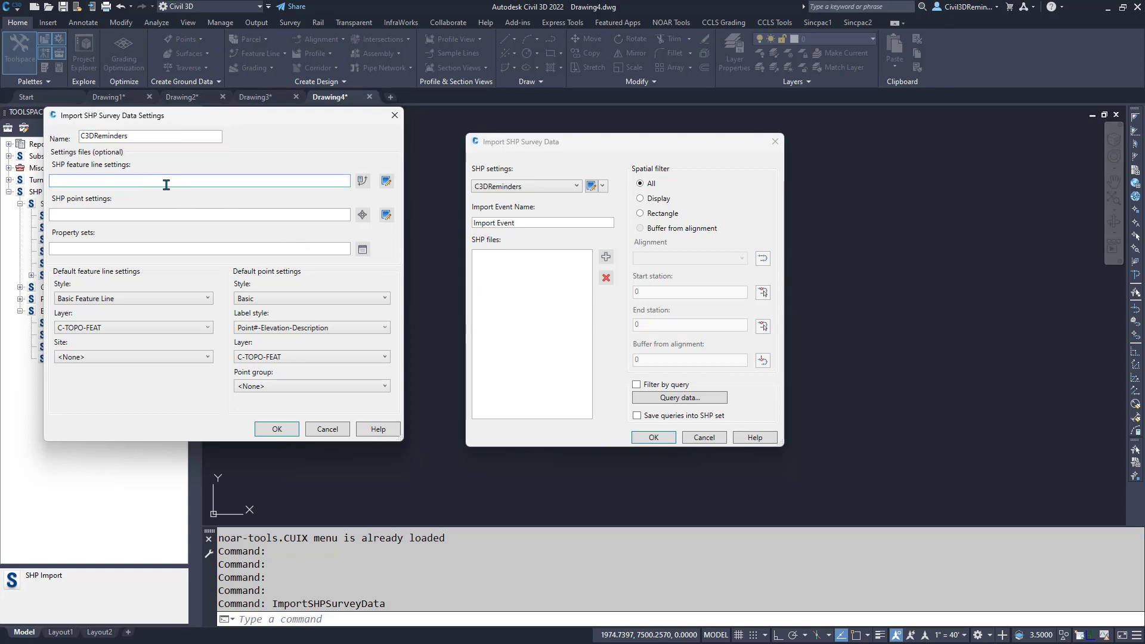
Step: Save the empty feature line settings as NewFlSettings.xml in the TBC_Projects folder
left_click(386, 181)
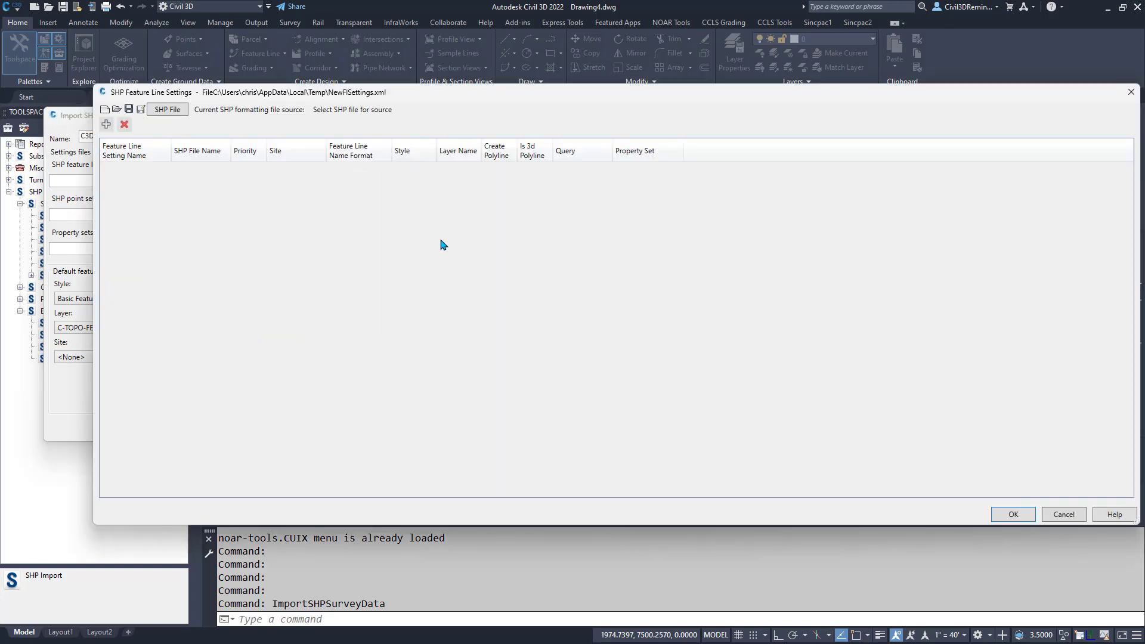
left_click_drag(313, 94, 274, 102)
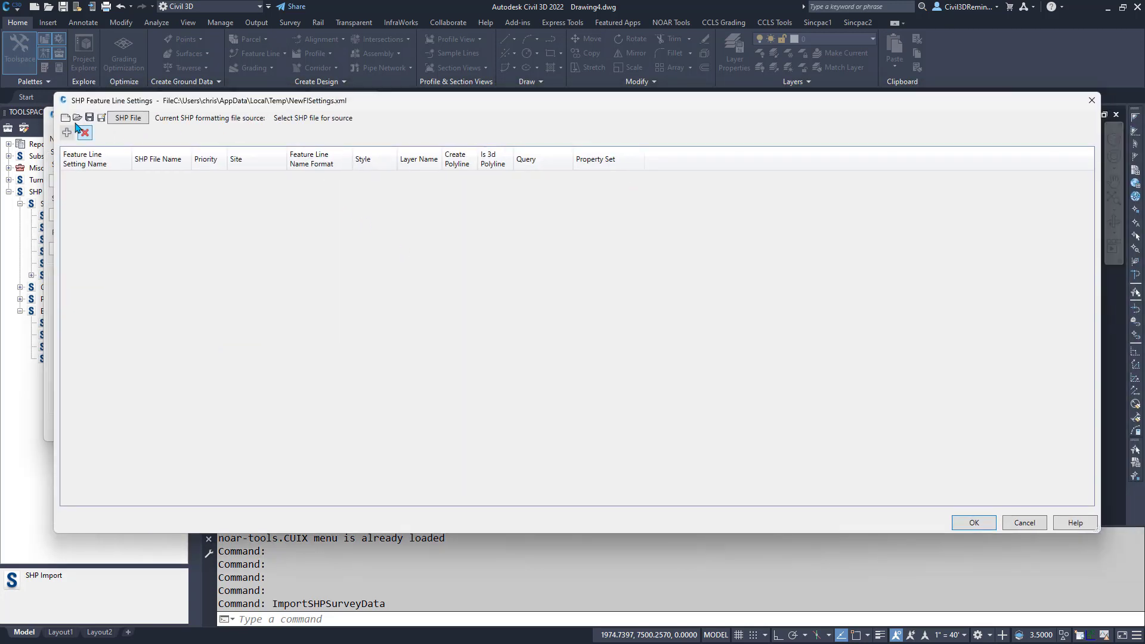
left_click(102, 119)
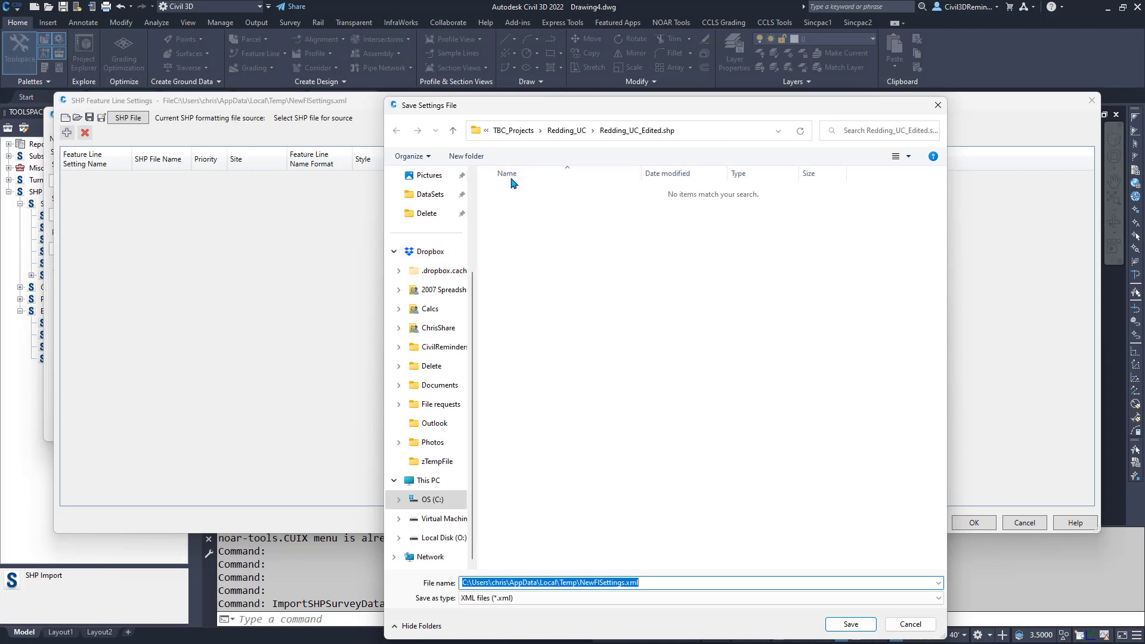
left_click(517, 129)
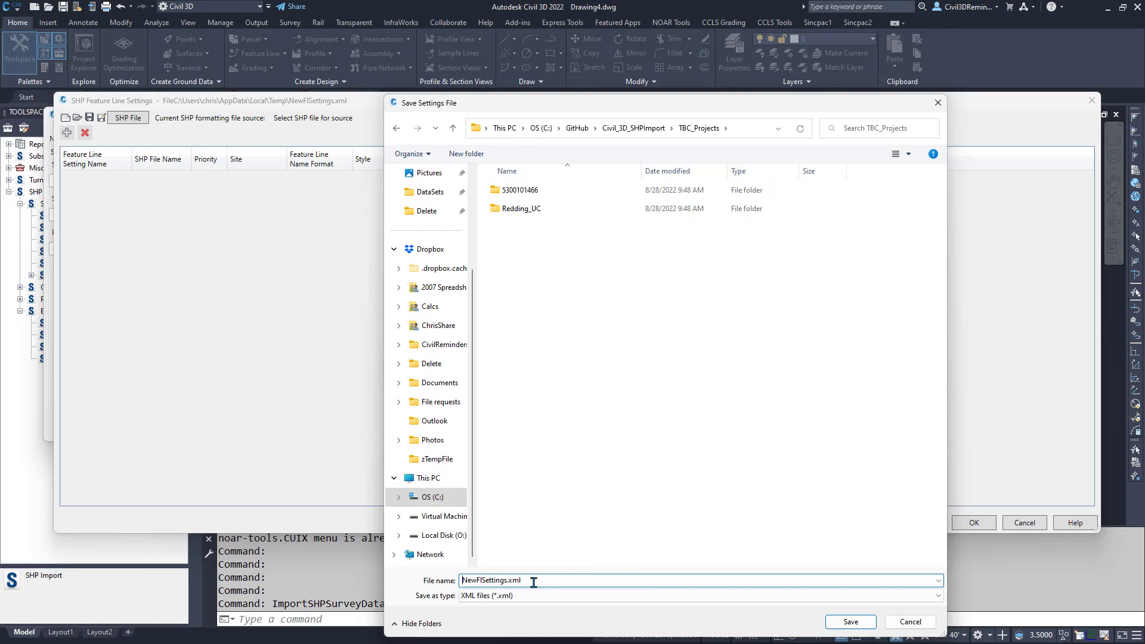
left_click(851, 621)
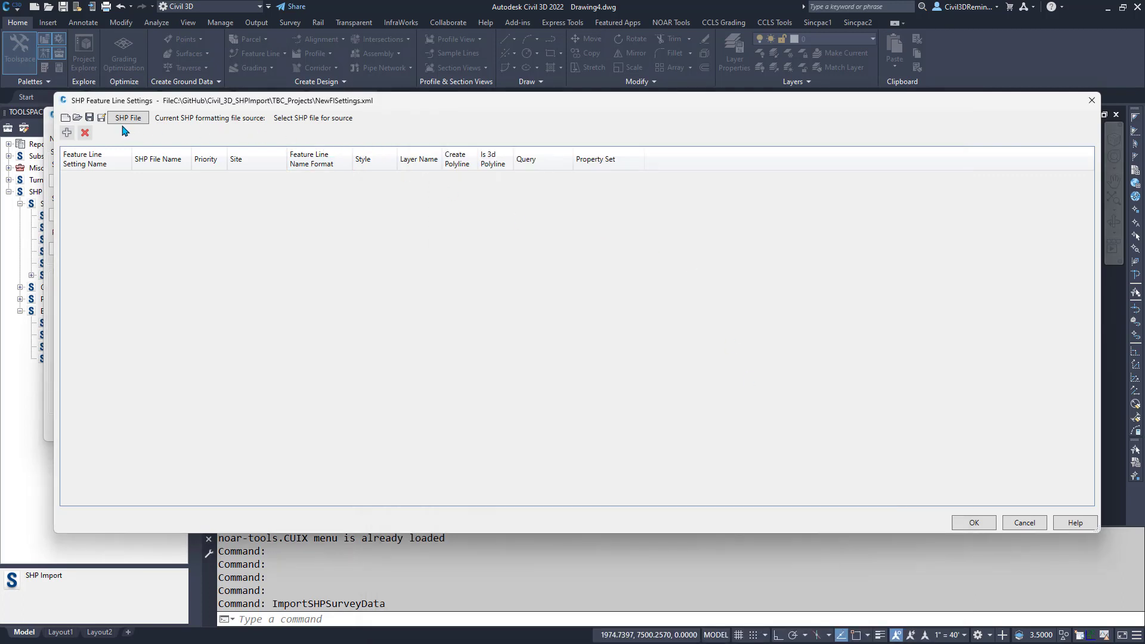
Step: Add a feature line setting row named Control Points at priority 1
left_click(67, 134)
left_click(116, 179)
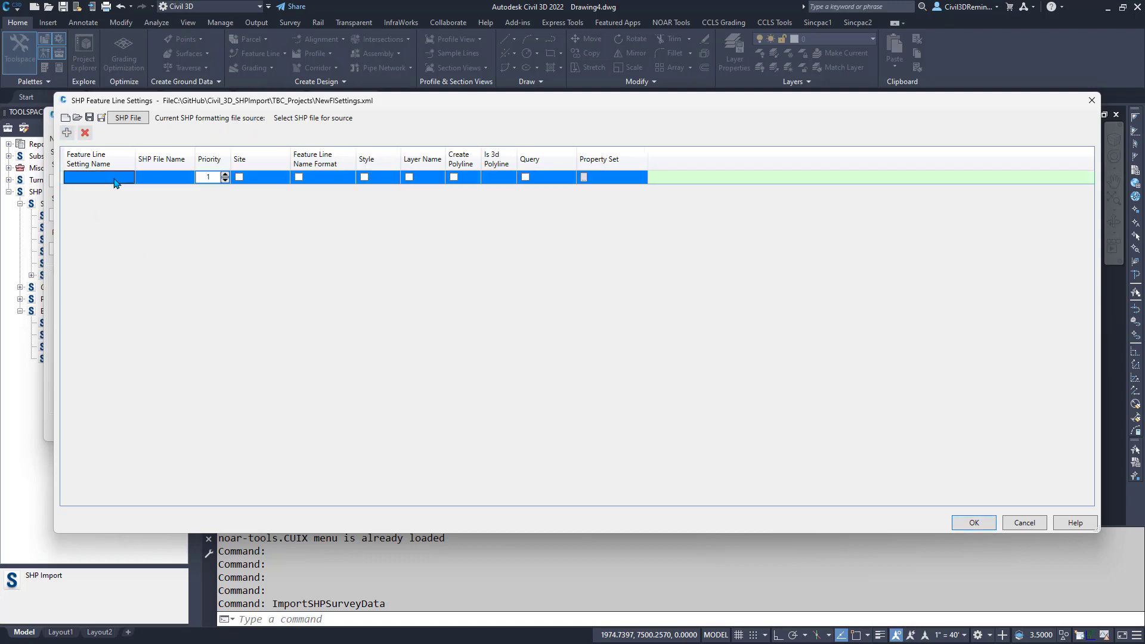
left_click(117, 180)
type("Control Points")
left_click(149, 182)
left_click(162, 182)
left_click(134, 122)
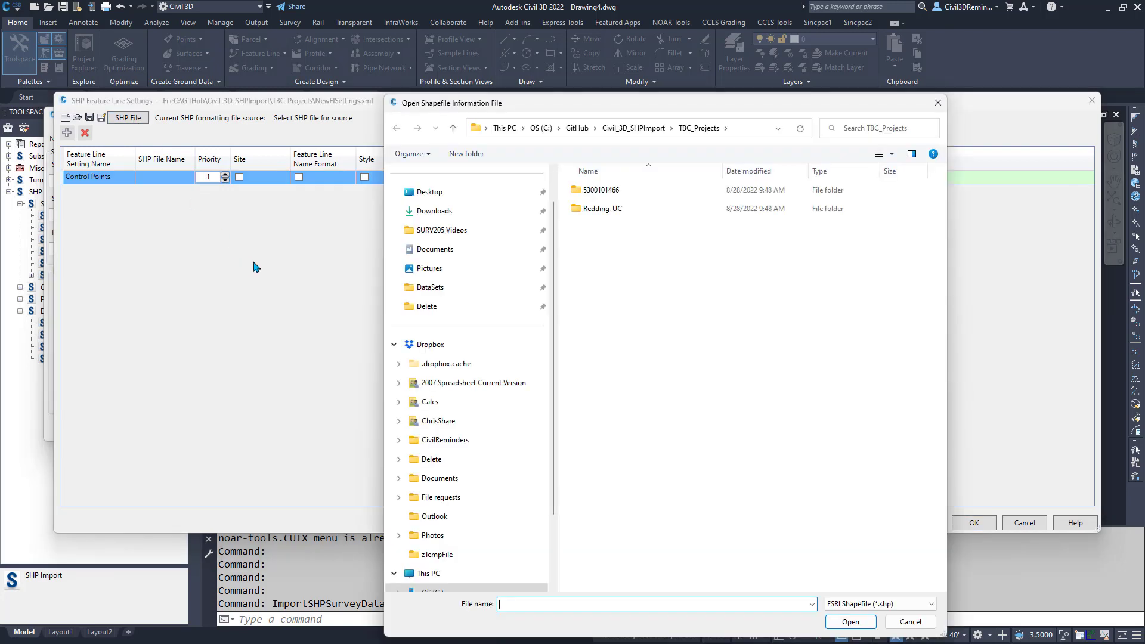
double_click(620, 212)
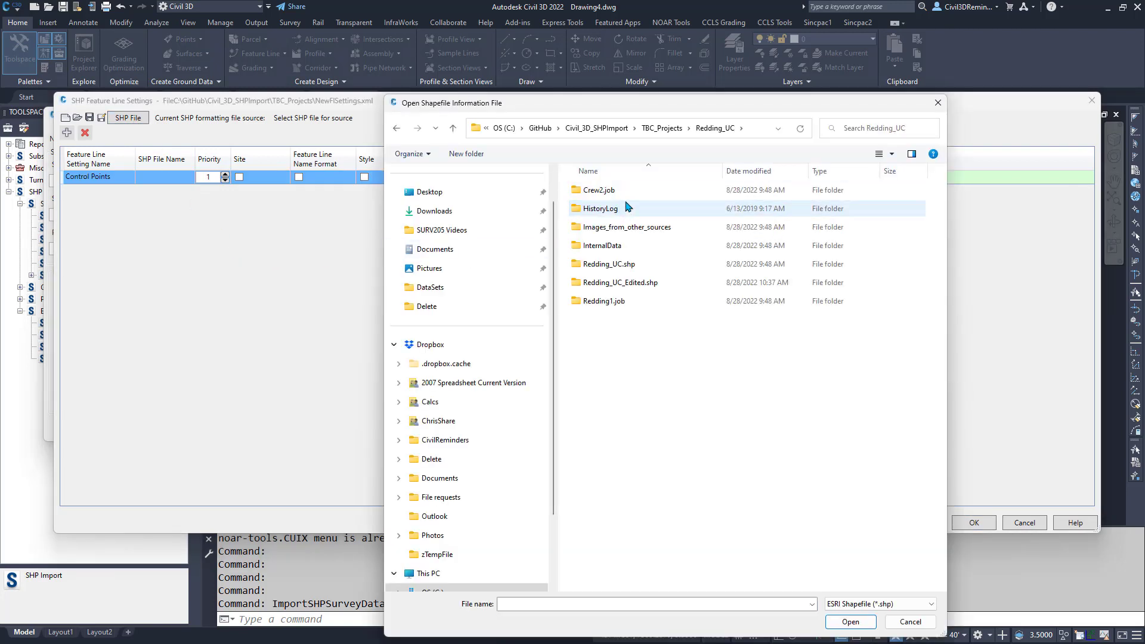
left_click(662, 131)
left_click(627, 191)
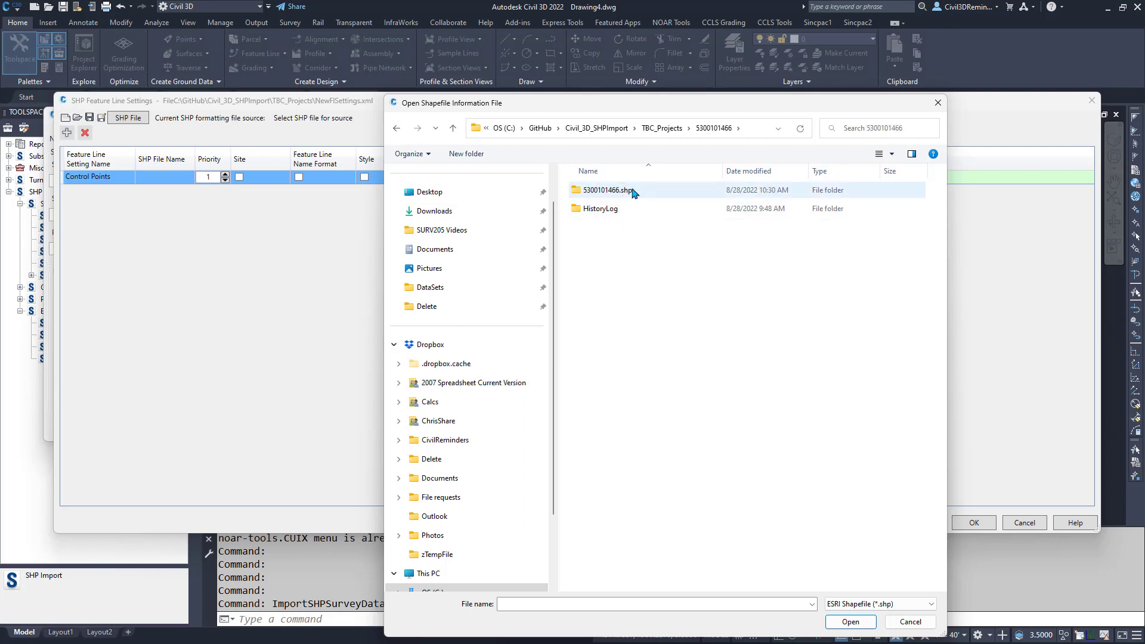
double_click(632, 190)
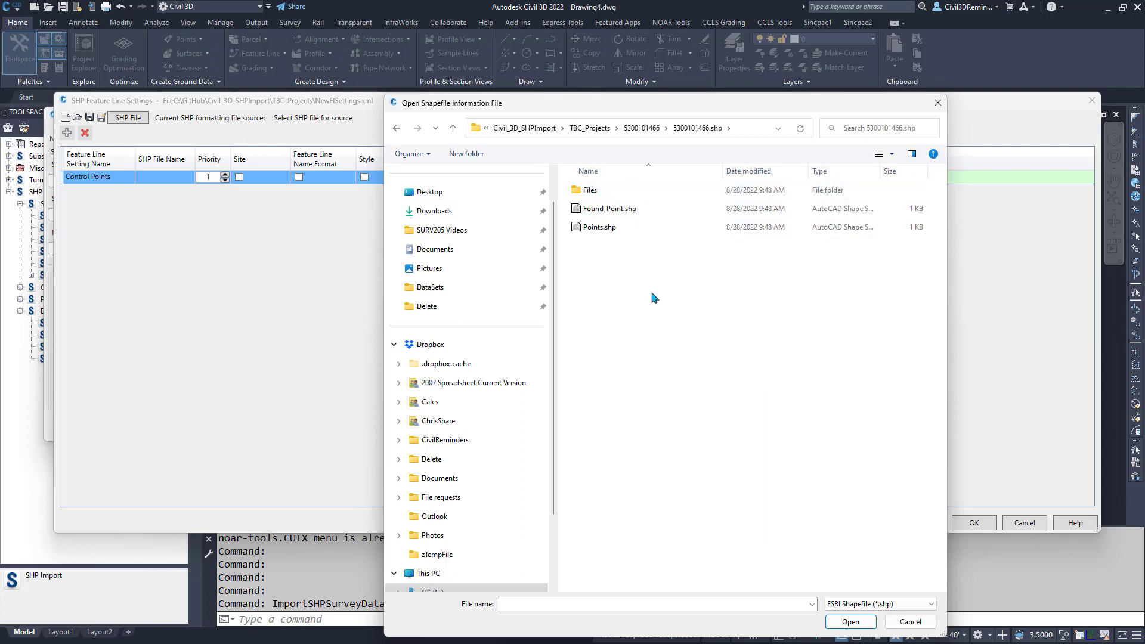
left_click(620, 211)
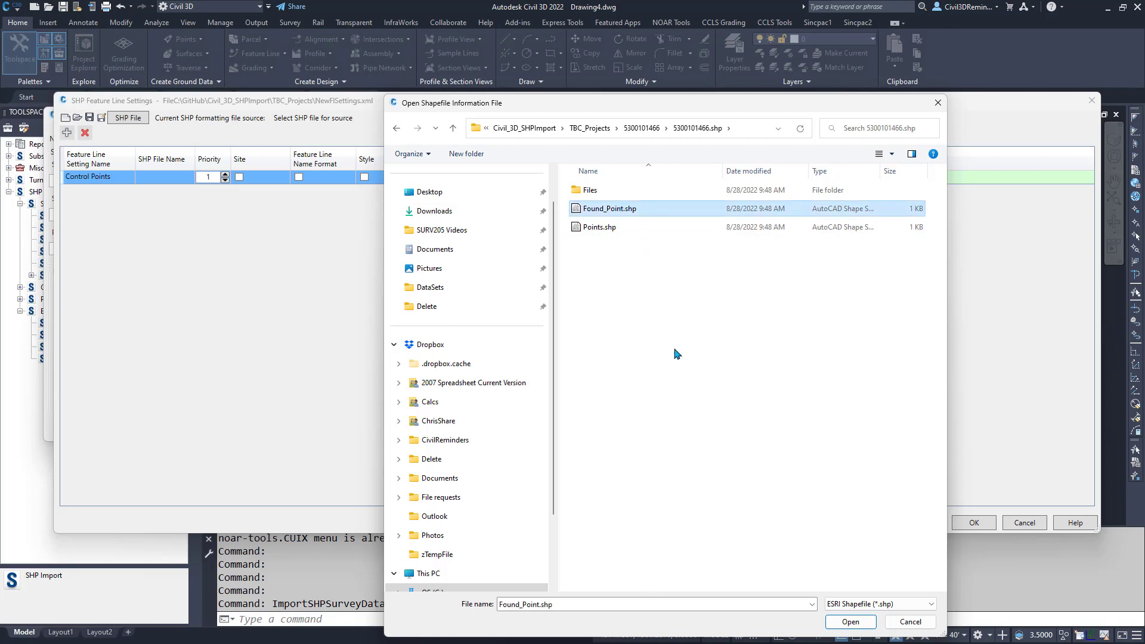
left_click(642, 211)
key("ctrl+c")
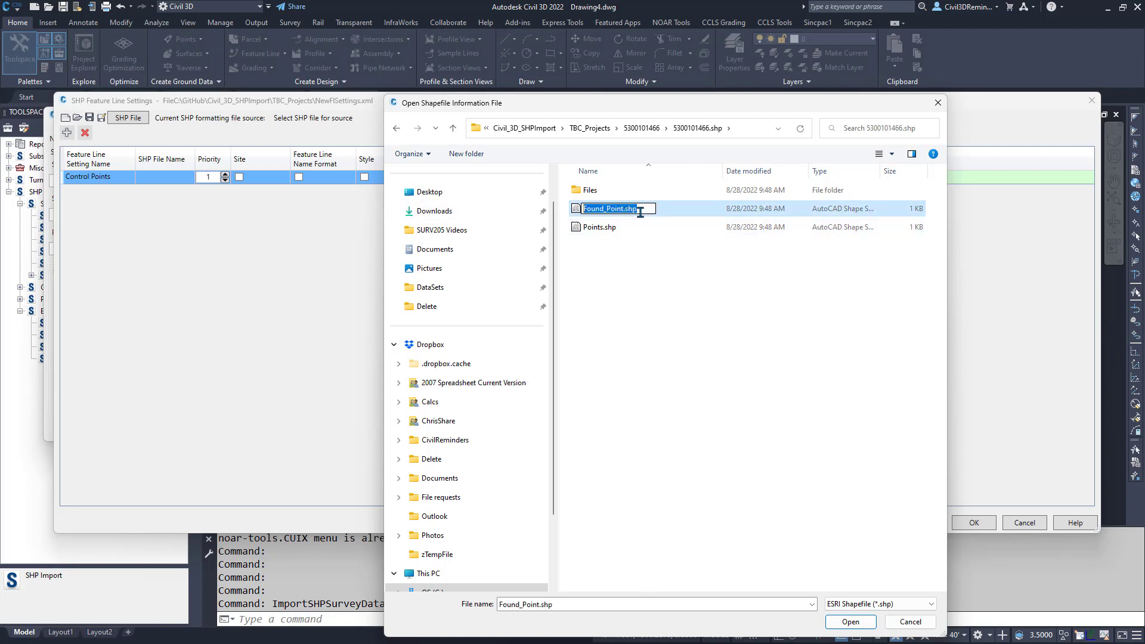
key("Escape")
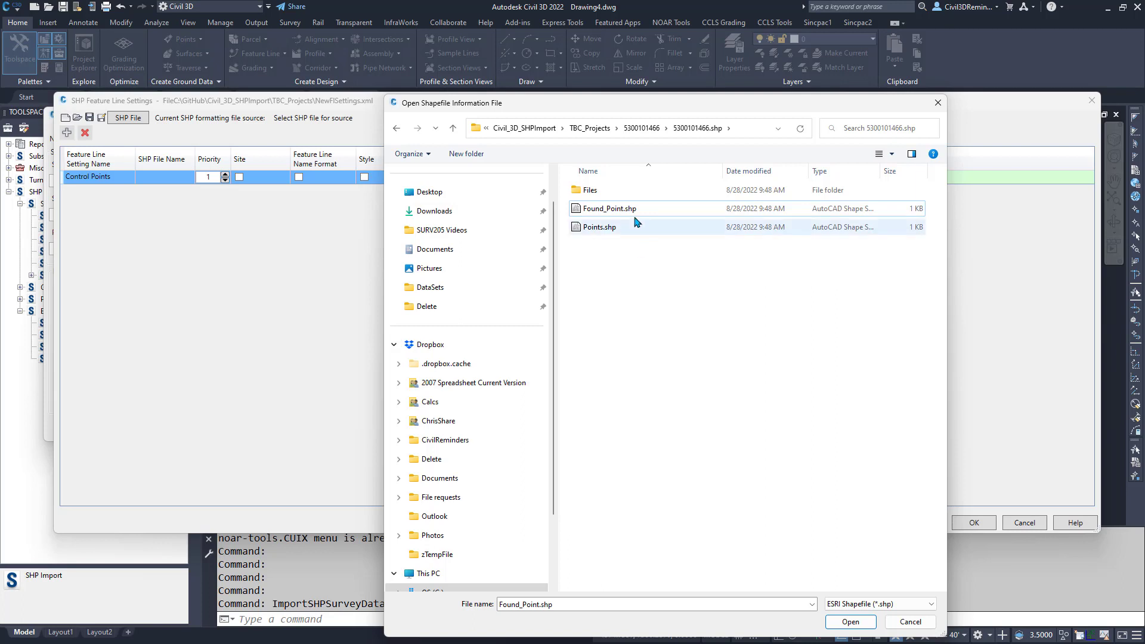
left_click(850, 622)
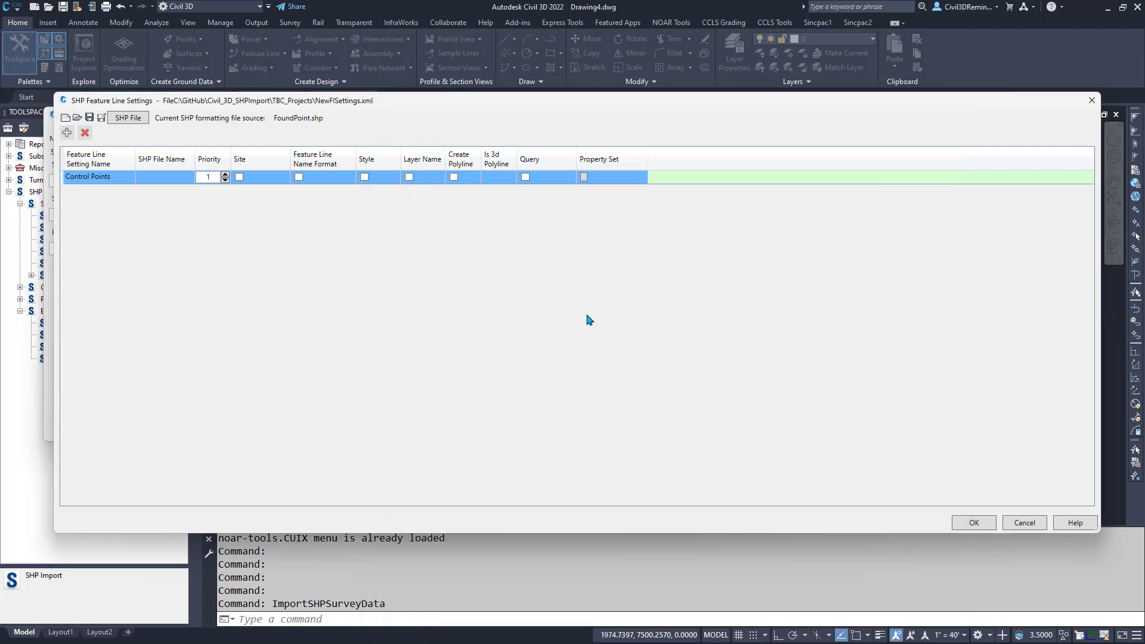
Step: Paste Found_Point.shp into the Control Points rule's SHP File Name cell
left_click(159, 181)
left_click(161, 178)
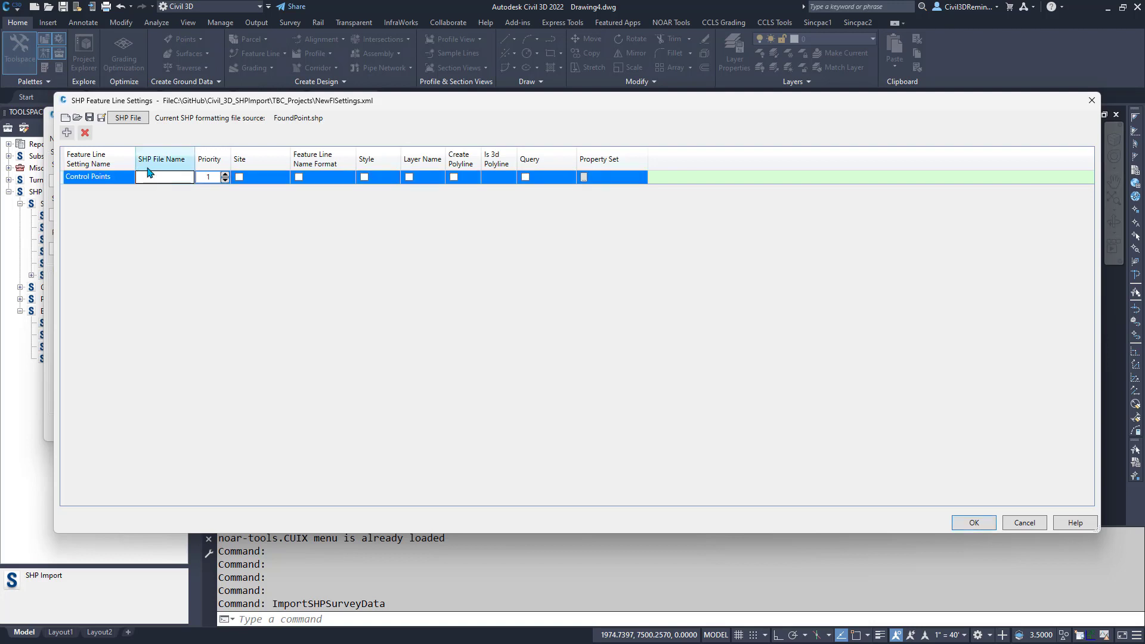
key("ctrl+v")
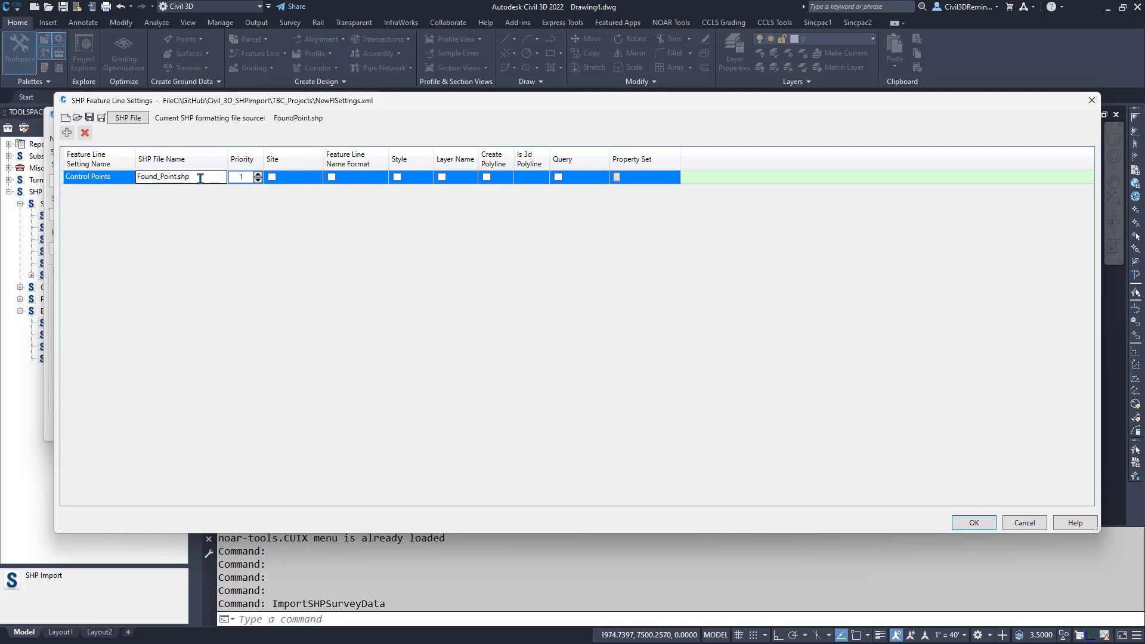
left_click(134, 178)
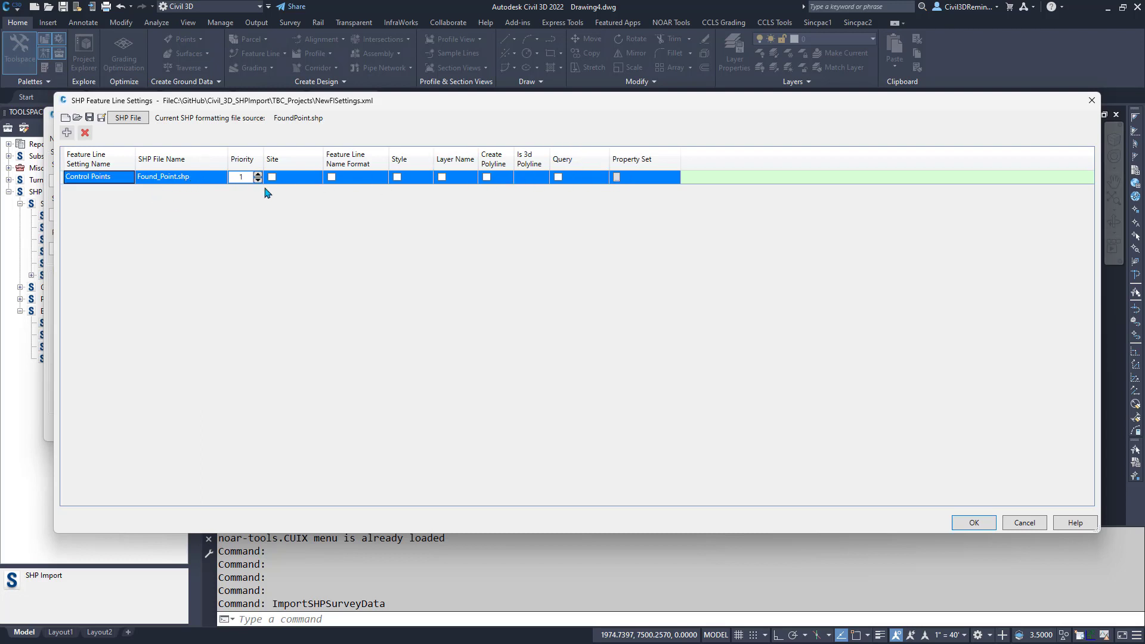
Step: Change the file name pattern to Found_Point*.shp and adjust the rule's priority
left_click(177, 179)
left_click(177, 178)
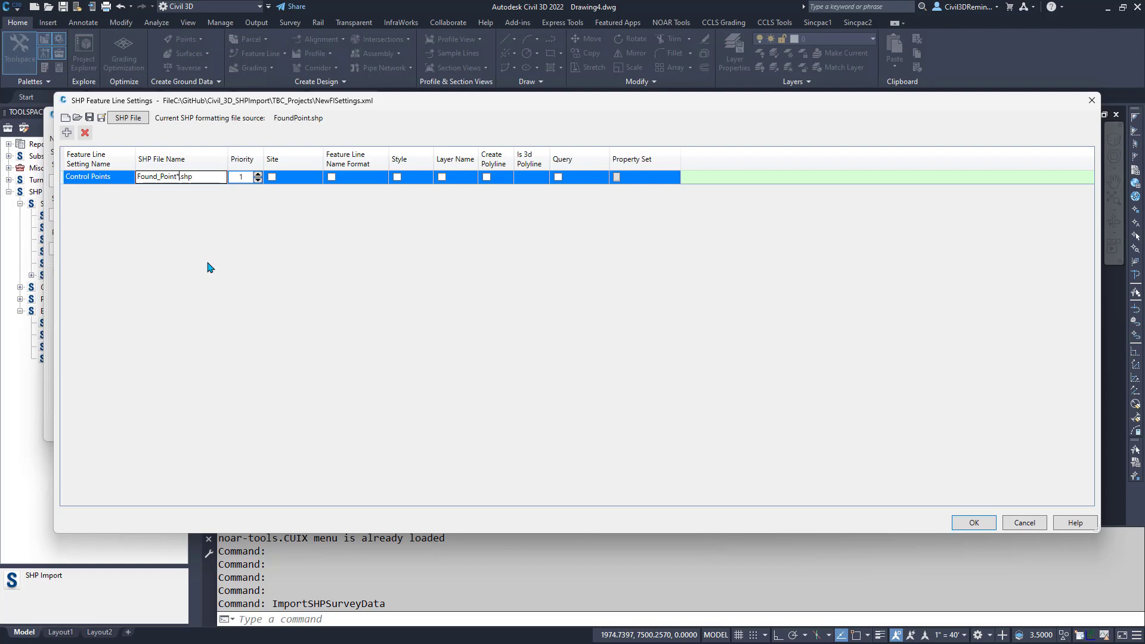
key("ctrl+a")
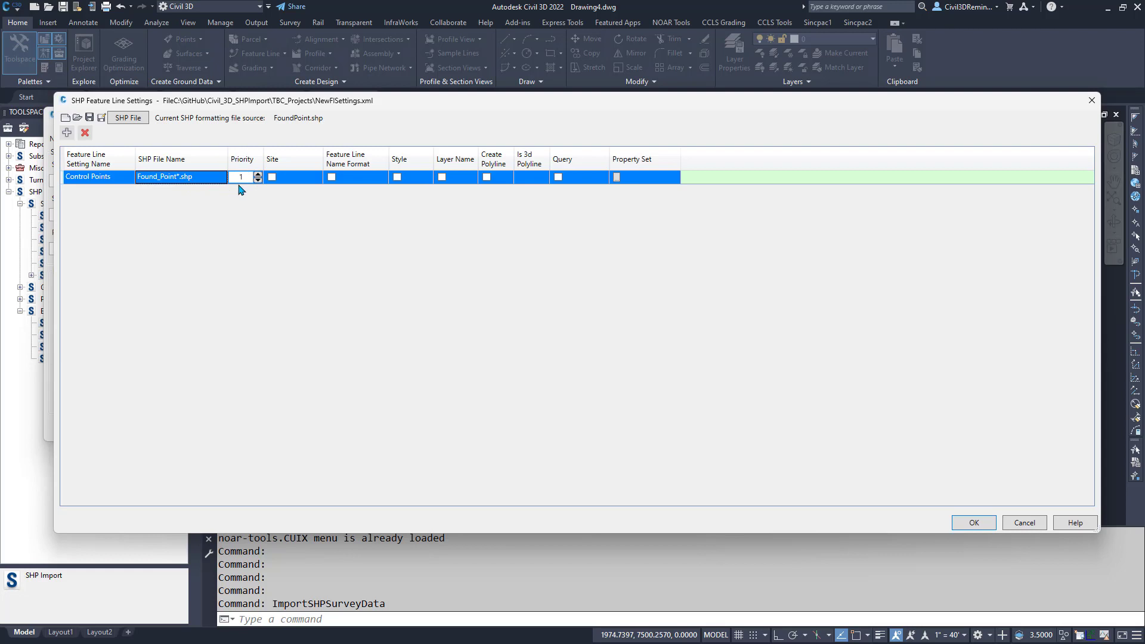
left_click(258, 174)
left_click(258, 179)
Step: Enable Site on the Control Points rule and assign a new site named Sample
left_click(272, 177)
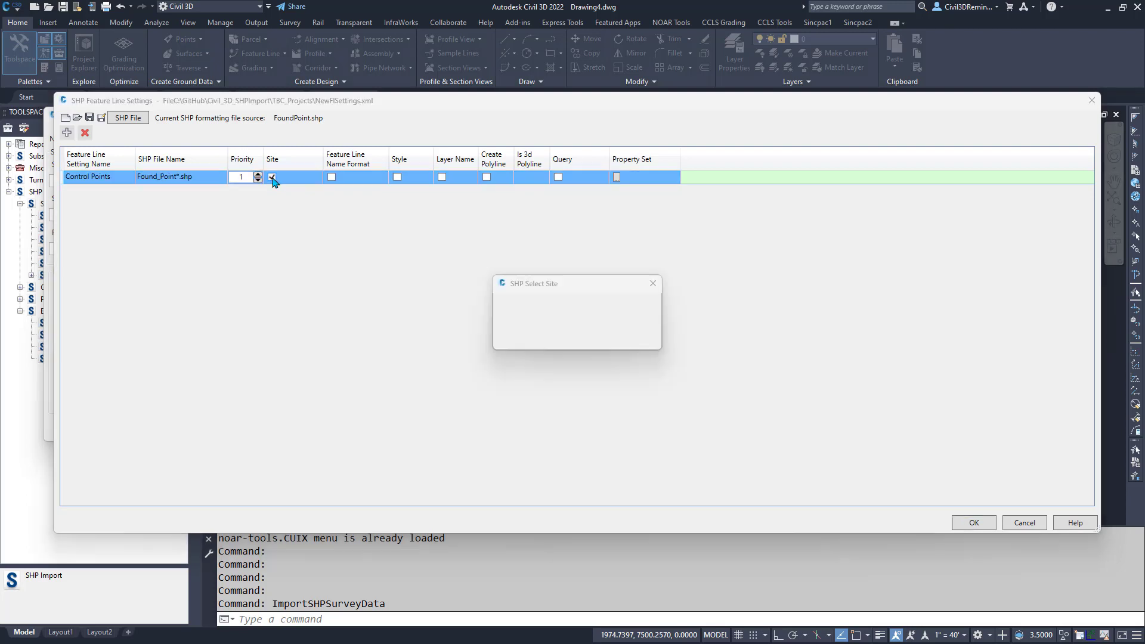
left_click(560, 323)
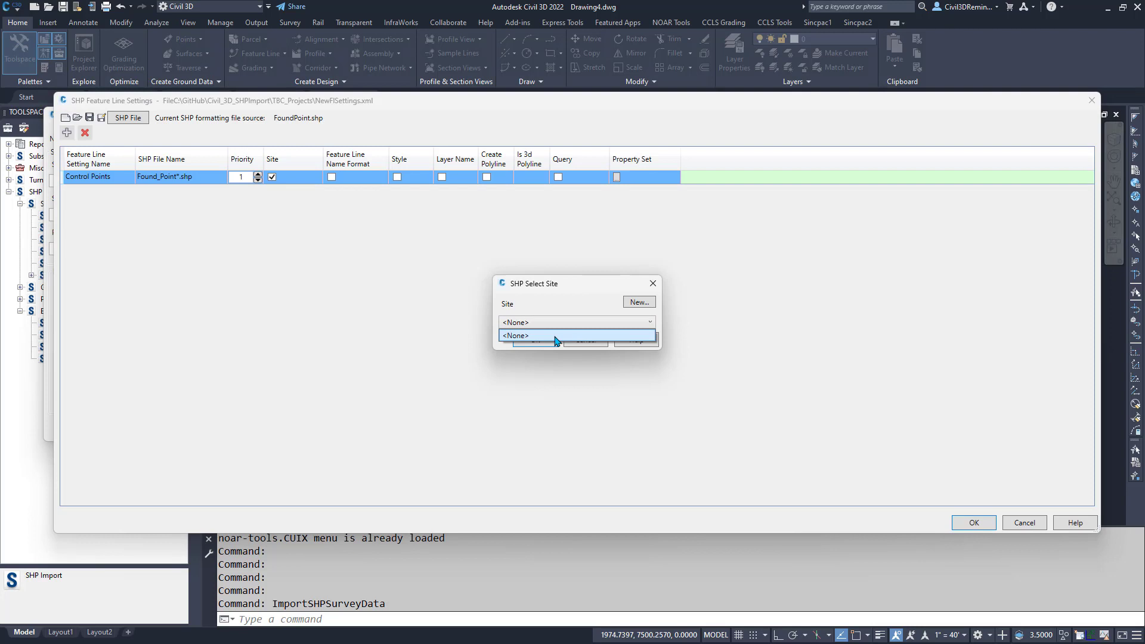
left_click(558, 336)
left_click(638, 303)
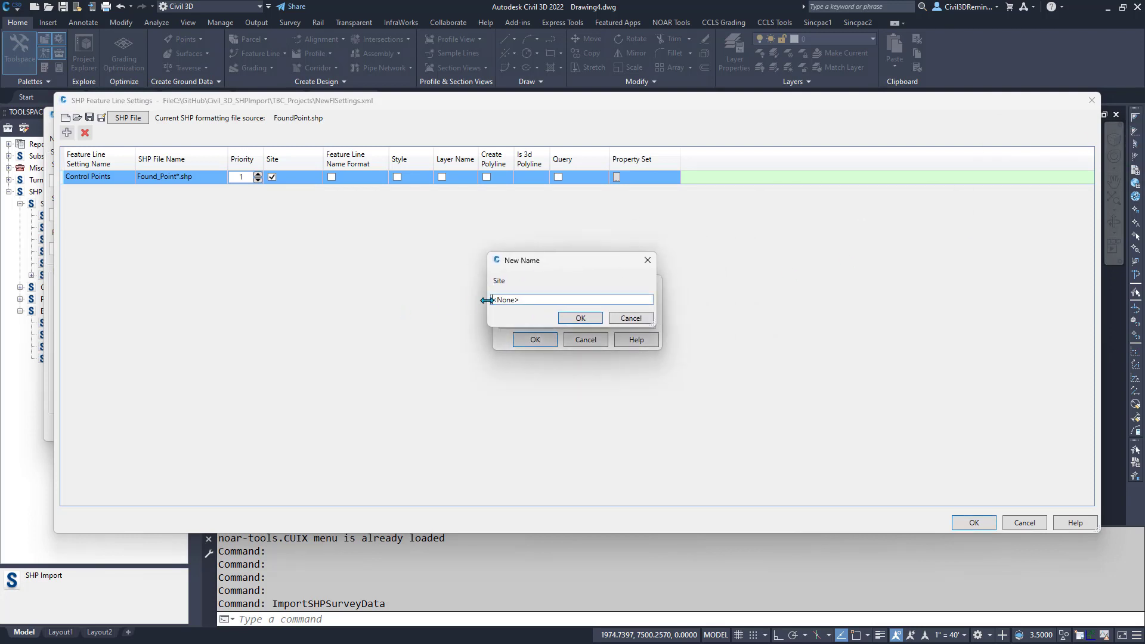
double_click(534, 297)
type("Sample")
left_click(582, 319)
left_click(554, 341)
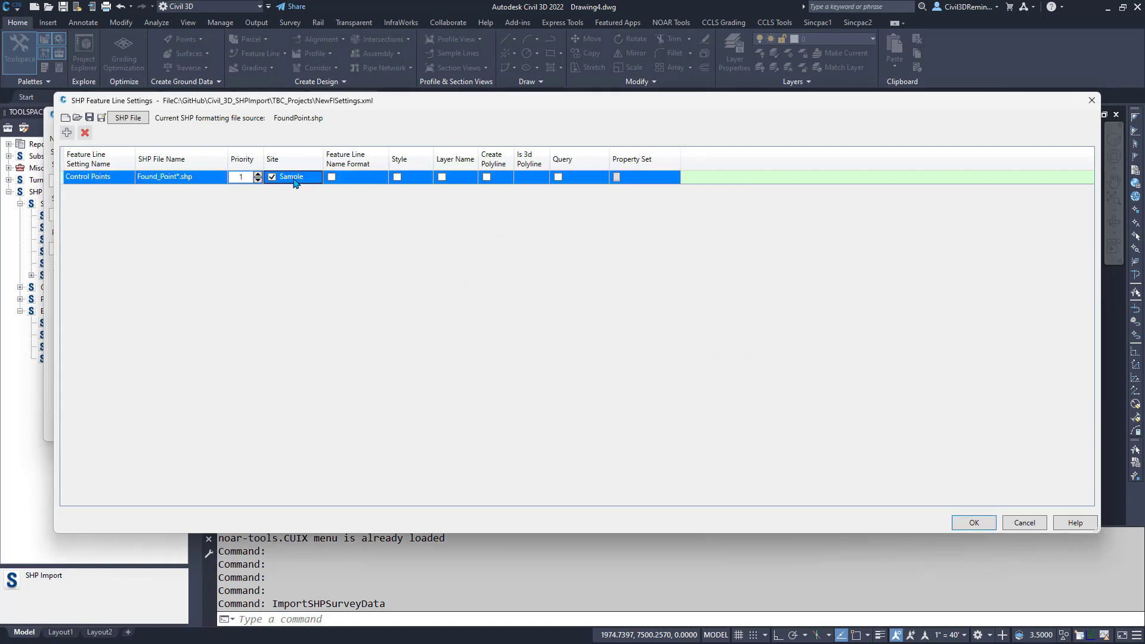
Step: Enable Feature Line Name Format and set it to {Type}{Depth} using the Type and Depth fields
left_click(331, 177)
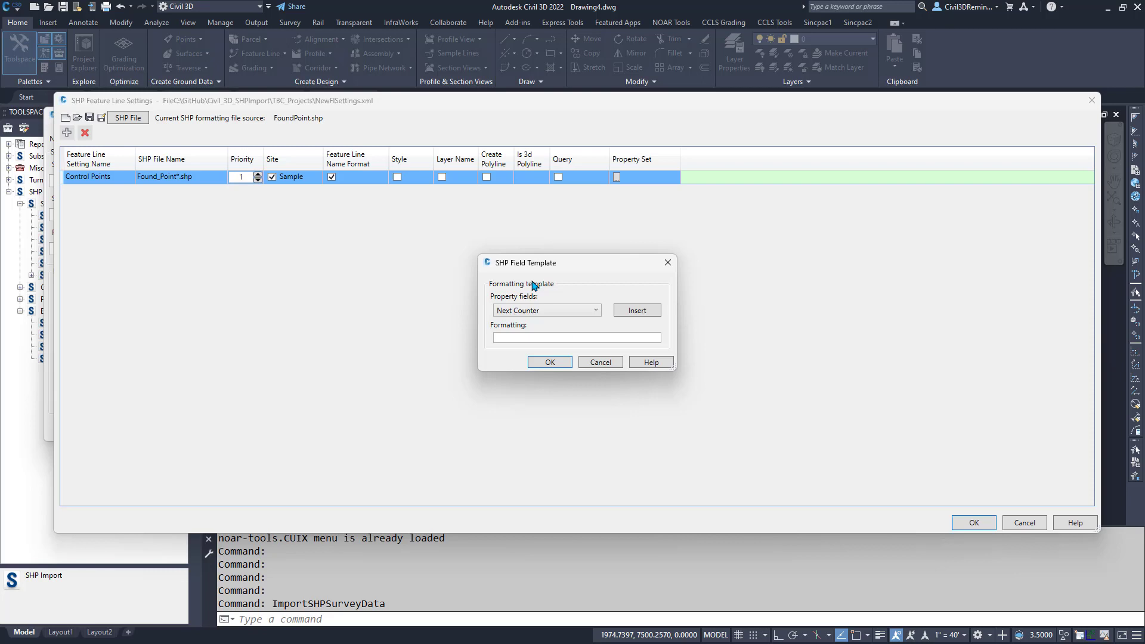
left_click(537, 338)
left_click(581, 310)
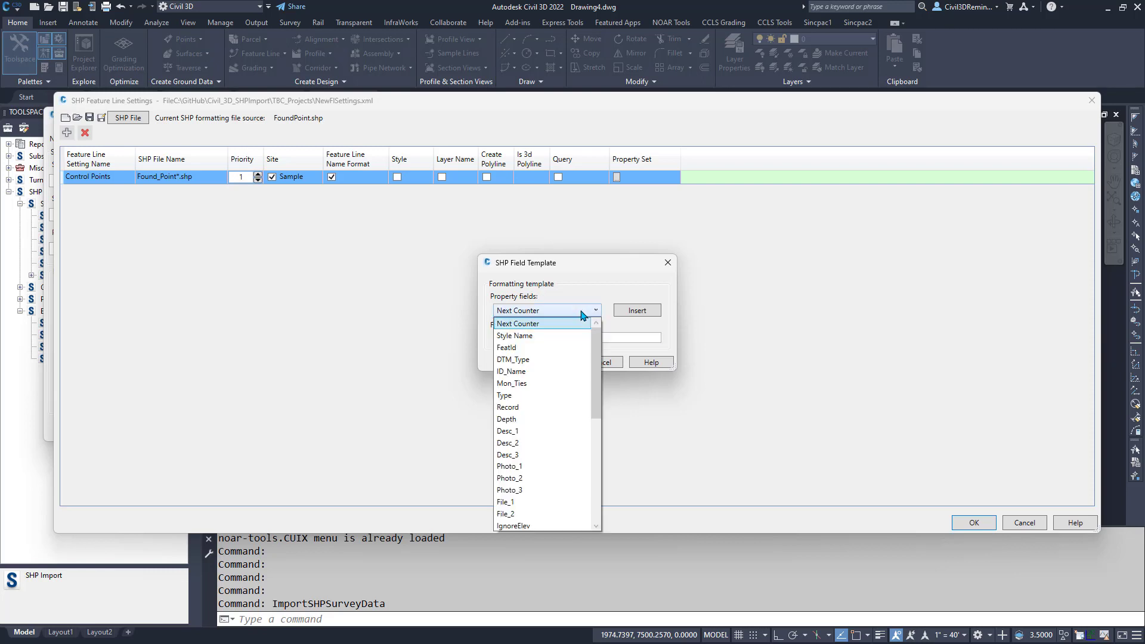
left_click_drag(596, 363, 606, 336)
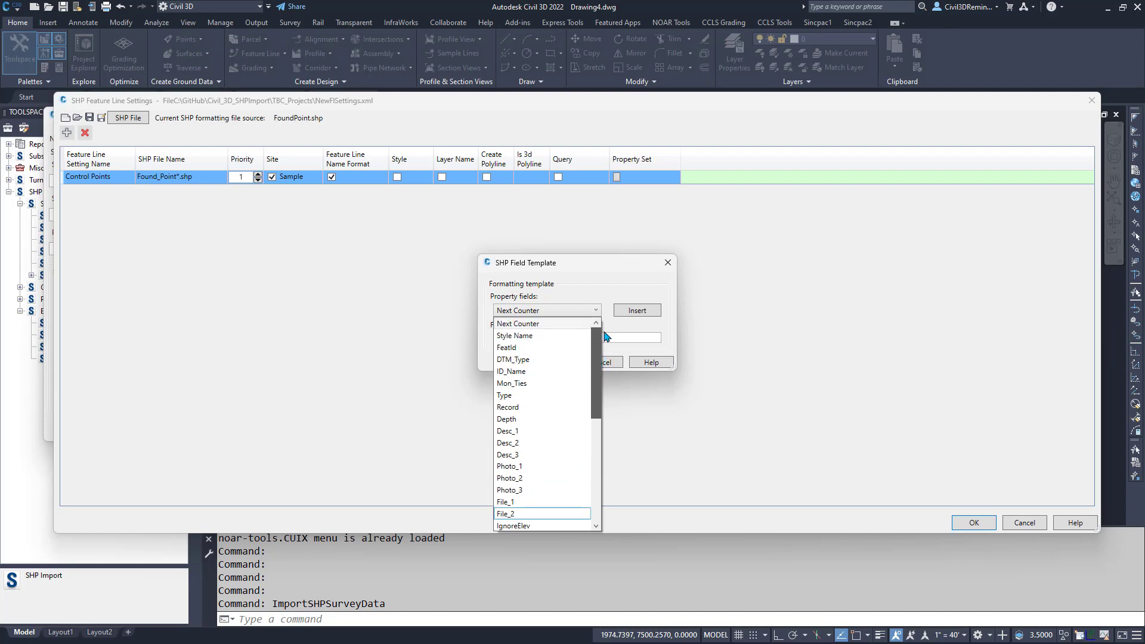
left_click(505, 395)
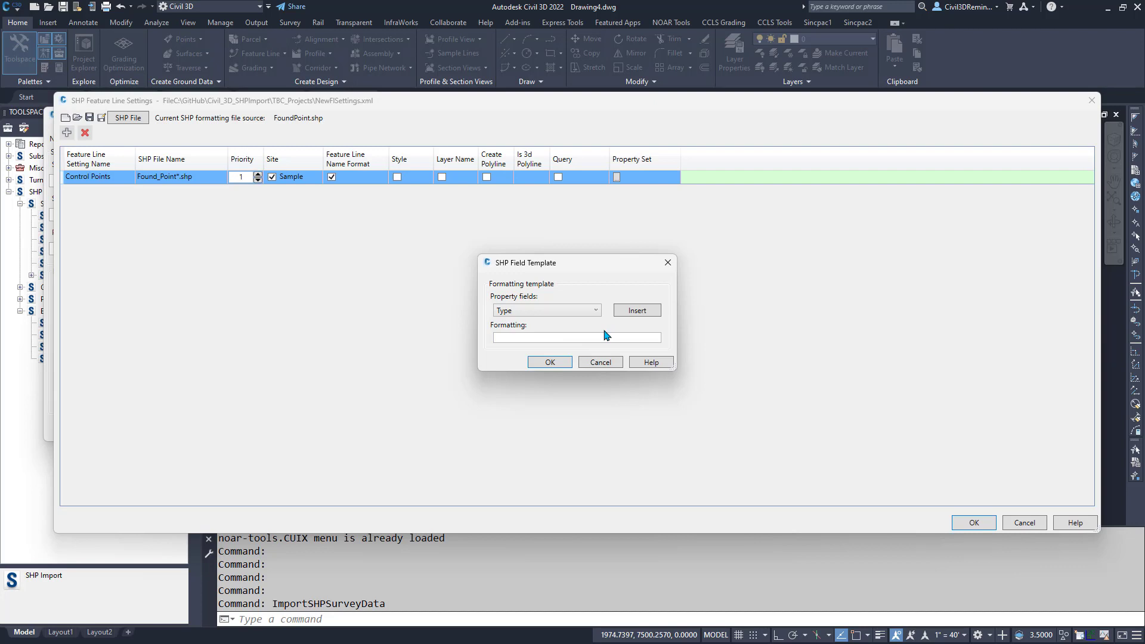
left_click(637, 310)
left_click(555, 311)
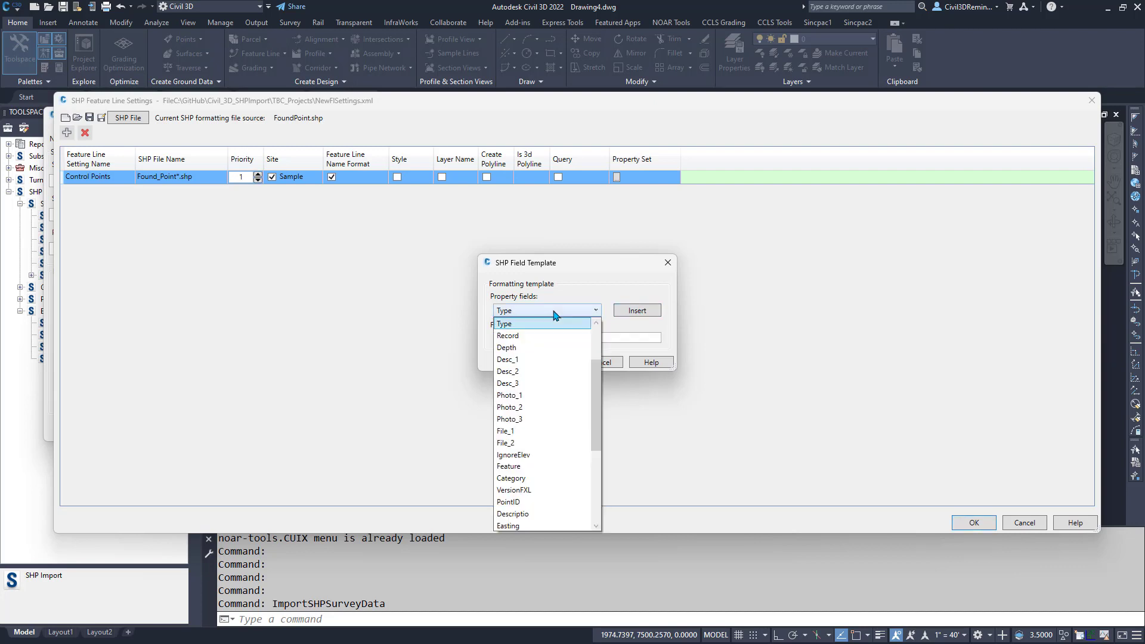
left_click(535, 348)
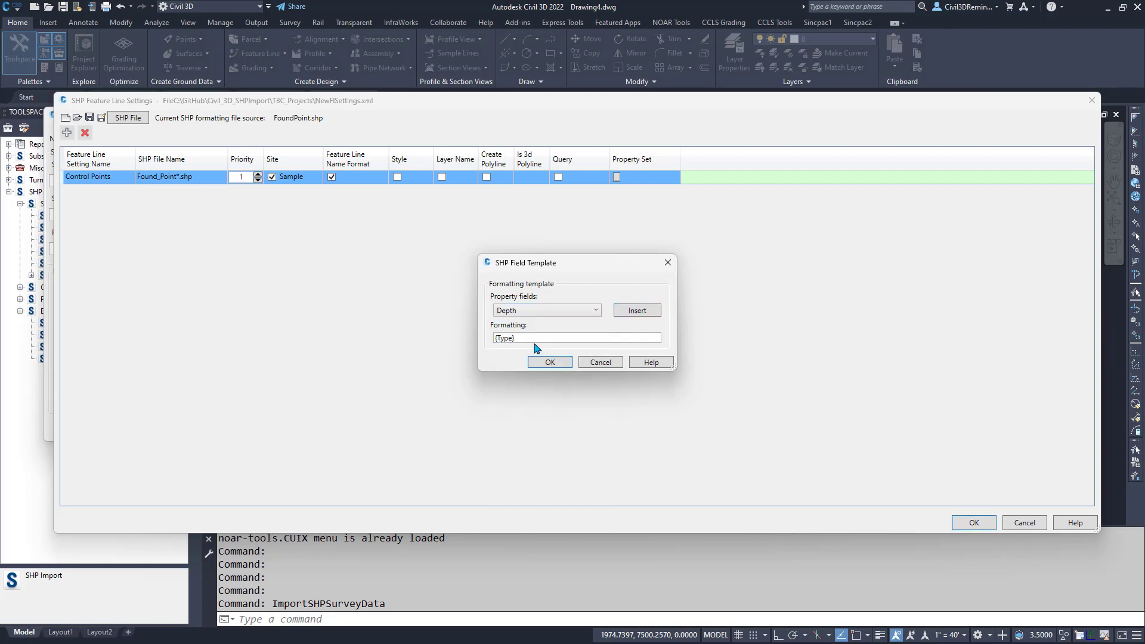
left_click(623, 311)
left_click(544, 365)
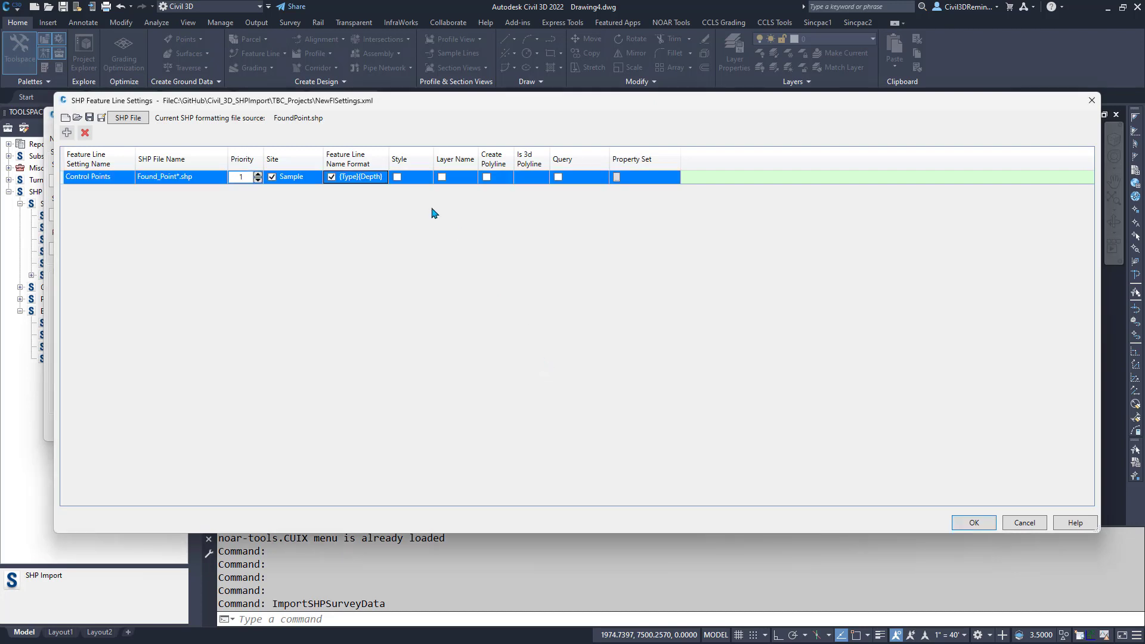
Step: Enable Style and set the Control Points feature line style to Corridor Crown
left_click(401, 177)
left_click(561, 323)
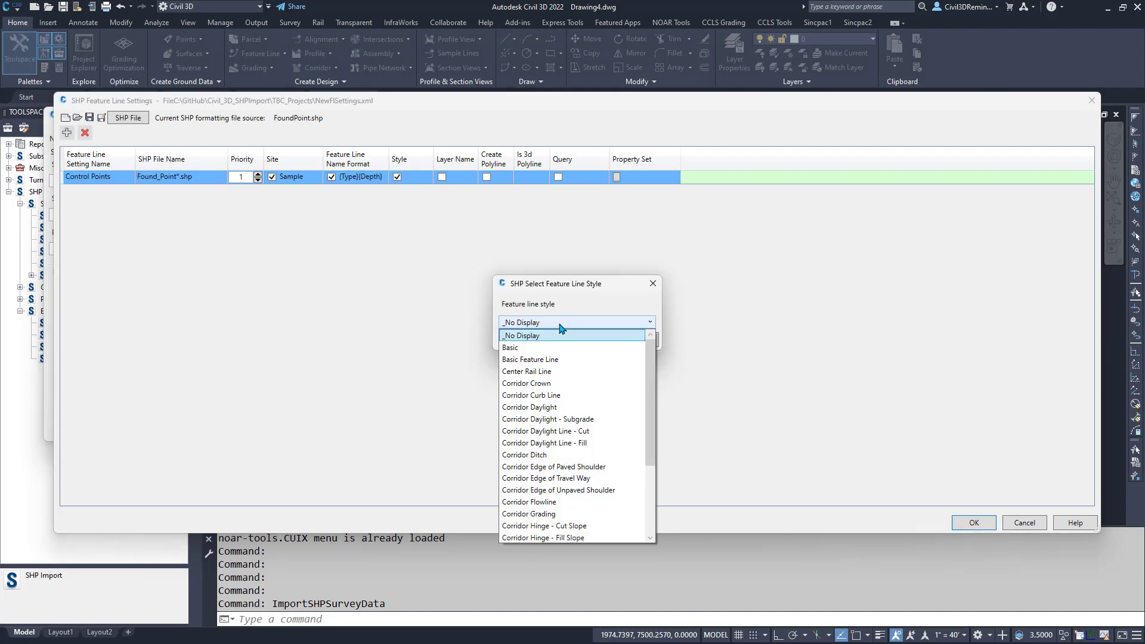
scroll(570, 424, "down", 3)
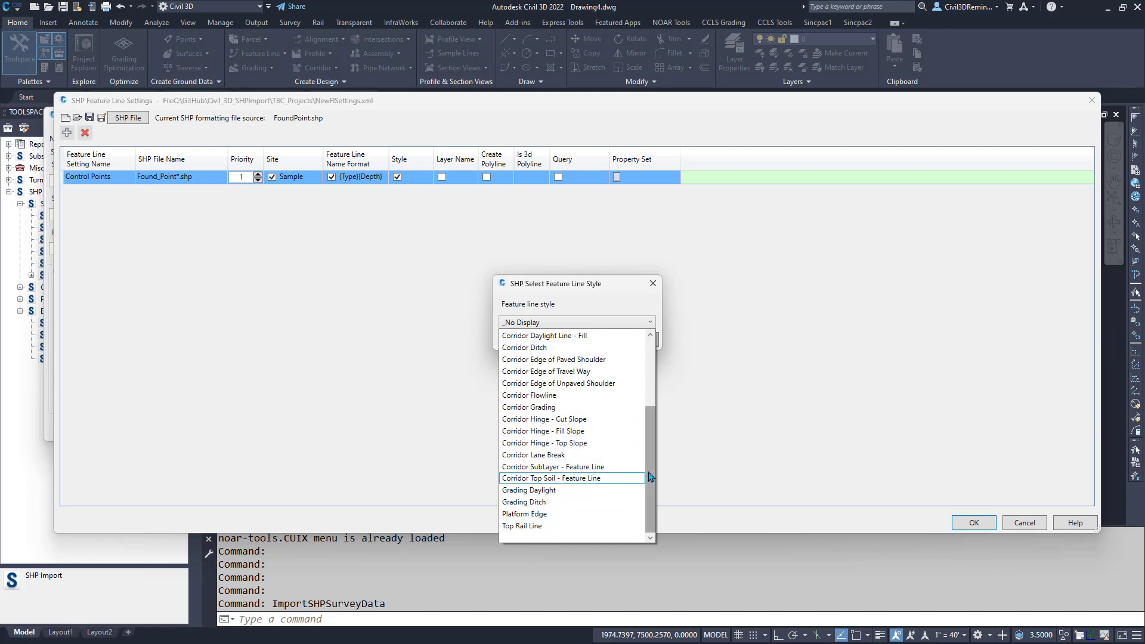
scroll(650, 441, "up", 3)
scroll(653, 424, "up", 1)
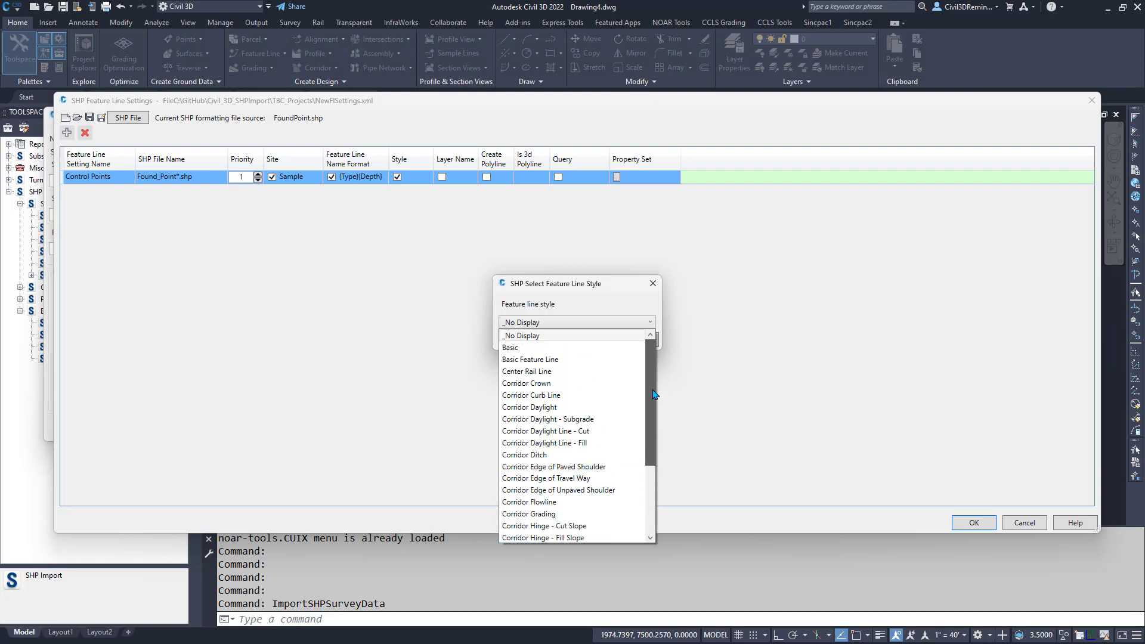
left_click(535, 384)
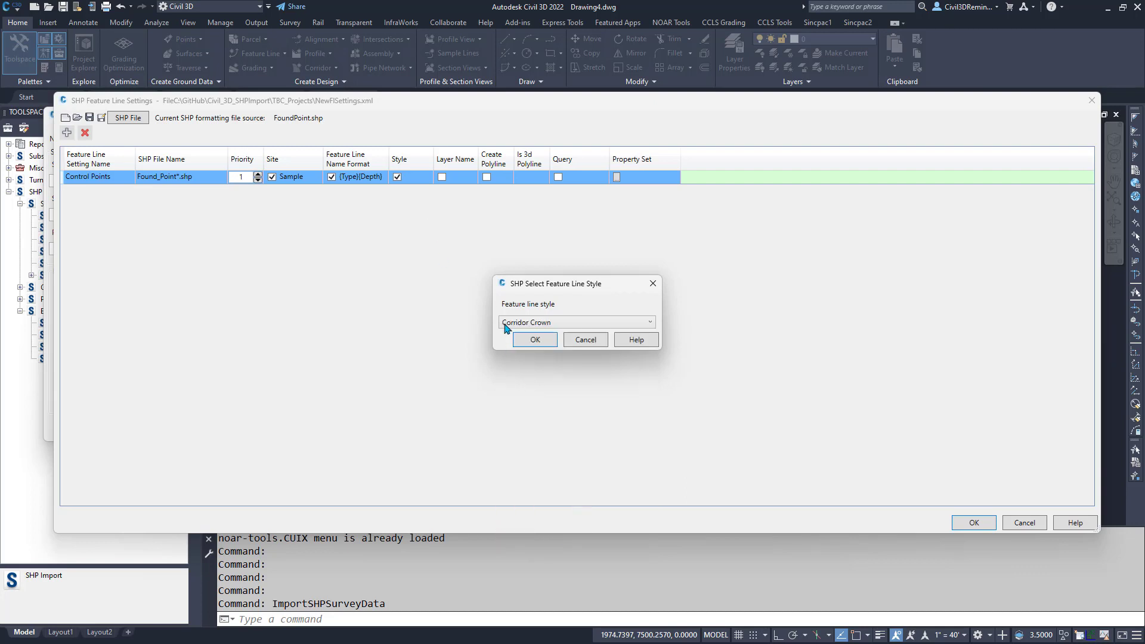
left_click(528, 342)
Step: Enable Layer Name and assign layer C-ROAD-SECT-TTLB to the Control Points rule
left_click(443, 177)
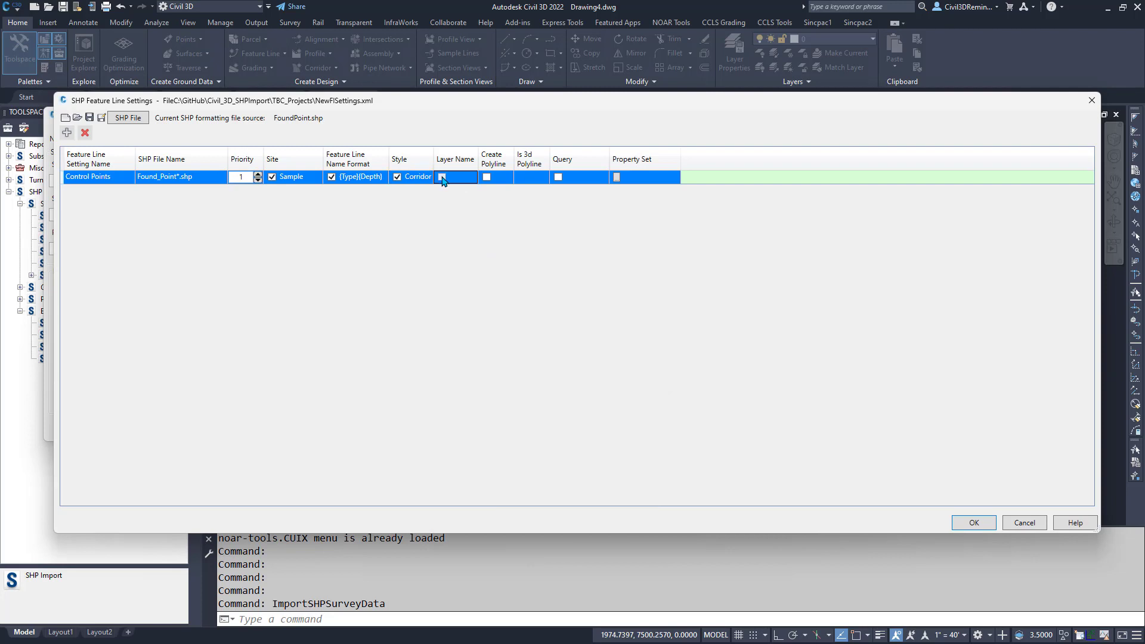
left_click(566, 326)
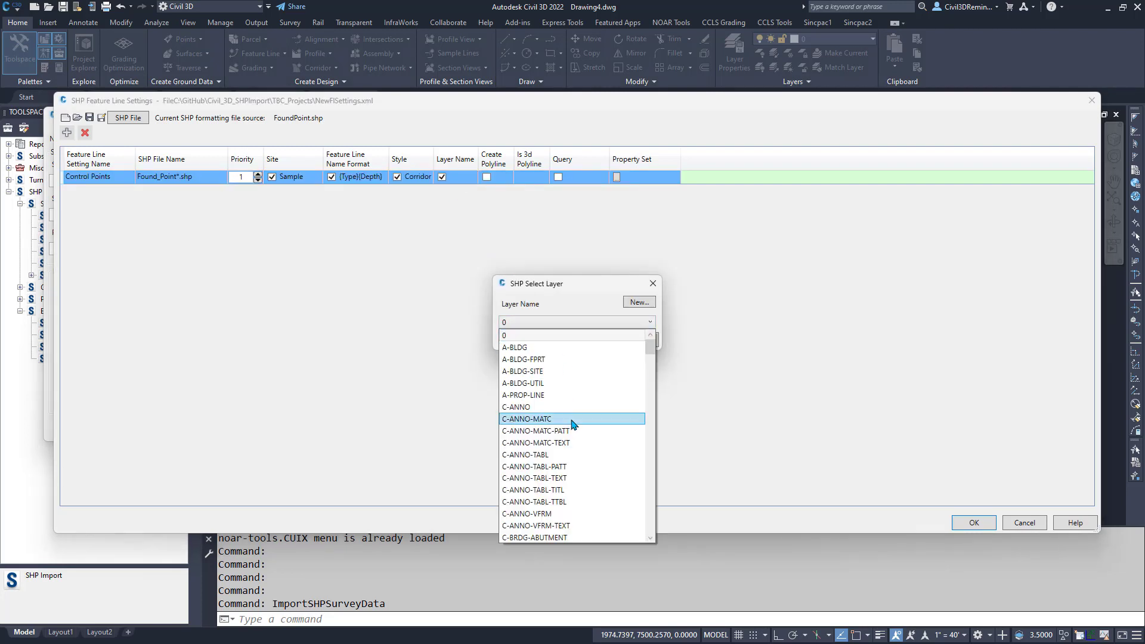
scroll(574, 424, "down", 10)
scroll(573, 424, "down", 4)
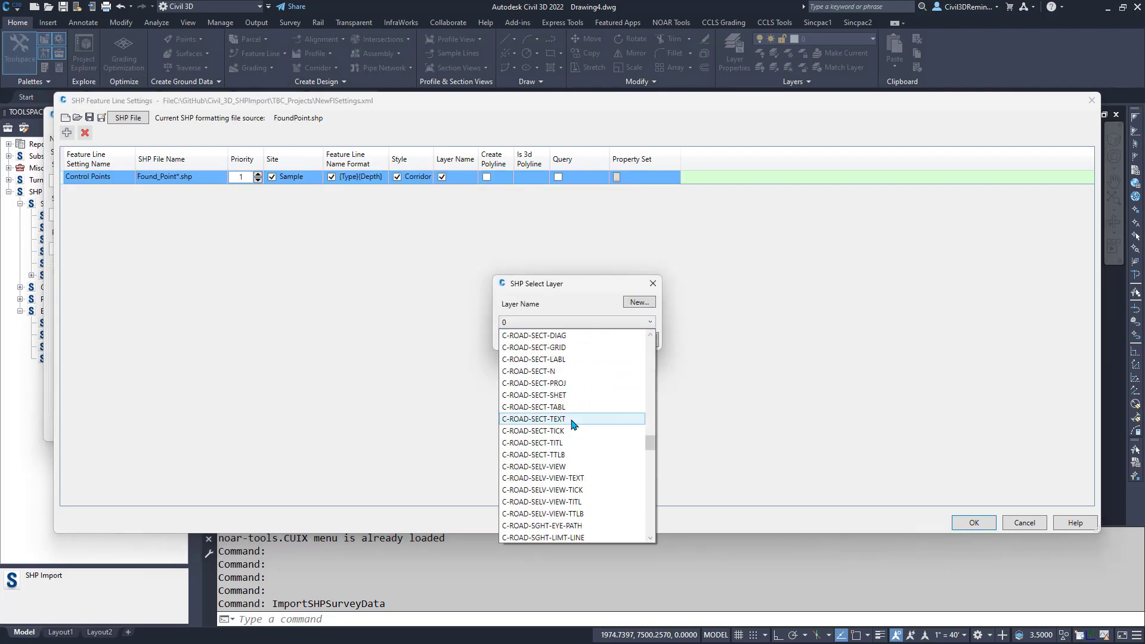
left_click(572, 455)
left_click(543, 339)
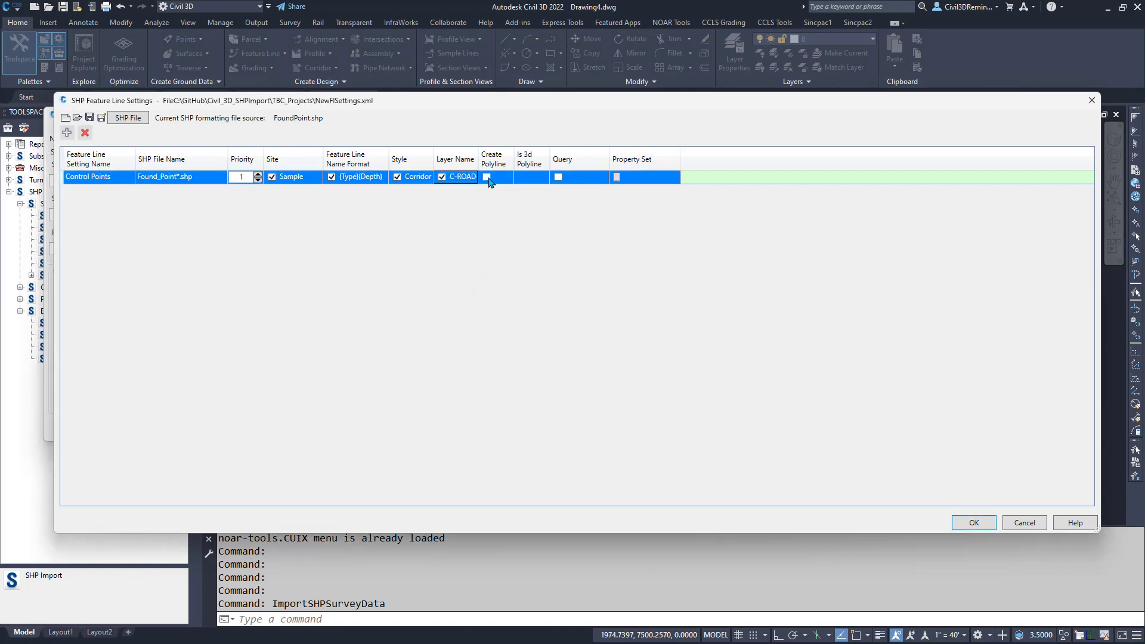
left_click(443, 177)
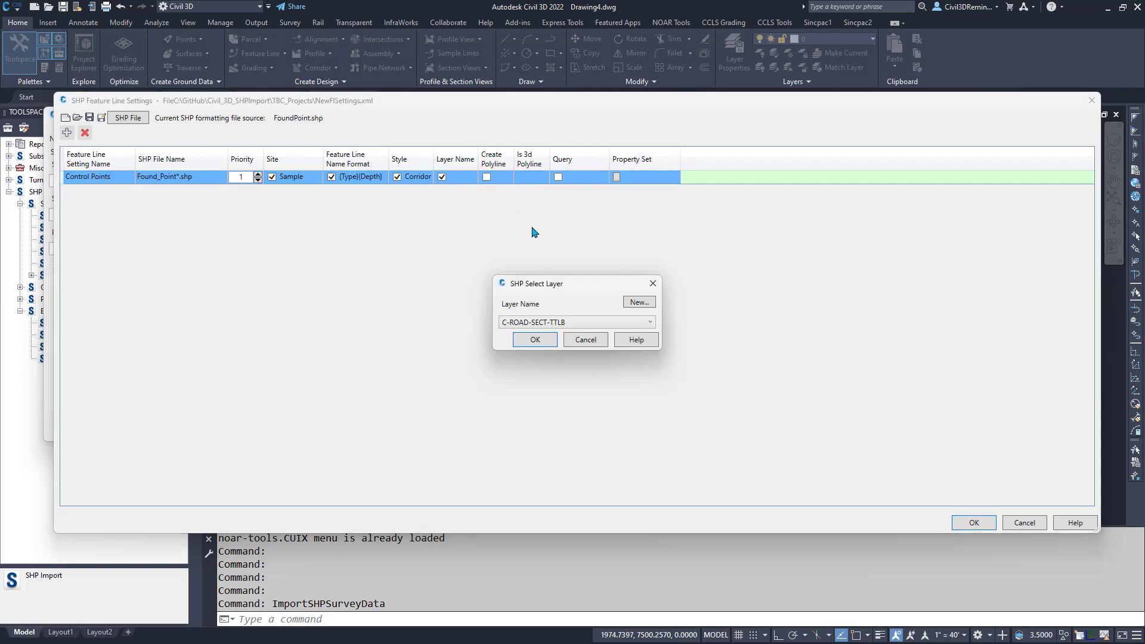
left_click(529, 341)
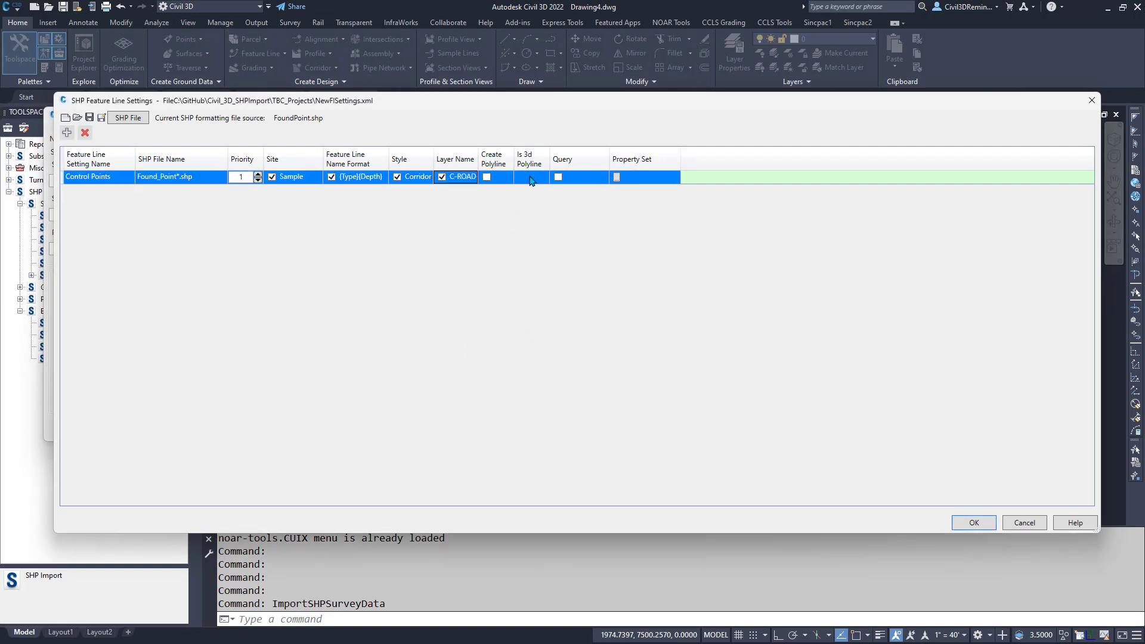
Step: Turn on Create Polyline and Is 3d Polyline for the rule
left_click_drag(516, 160, 556, 160)
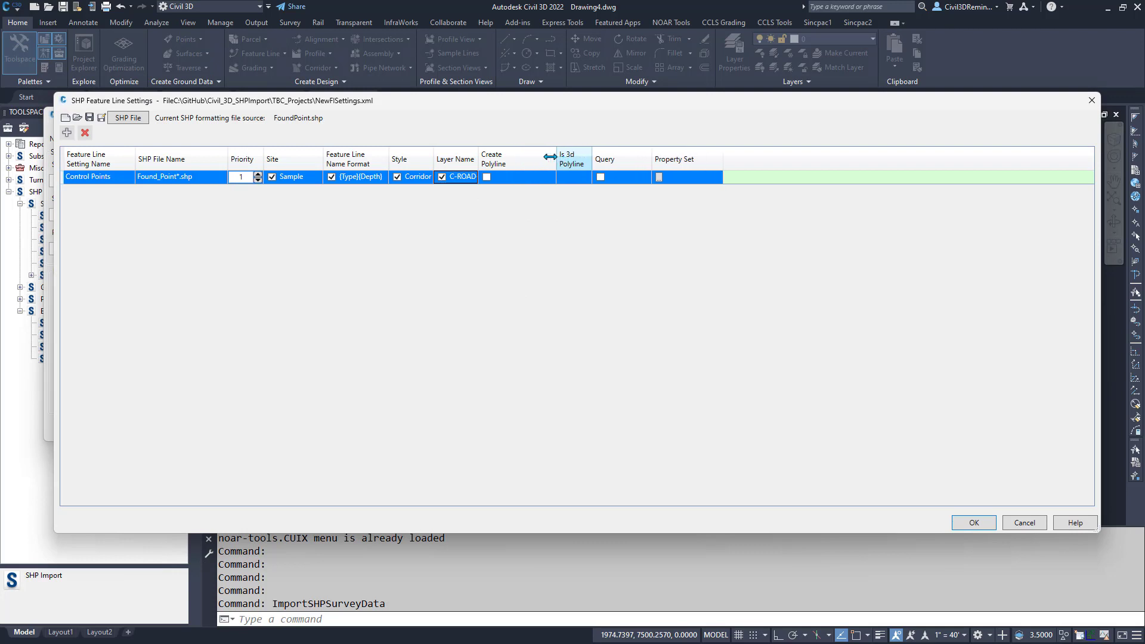
left_click(488, 179)
left_click(487, 177)
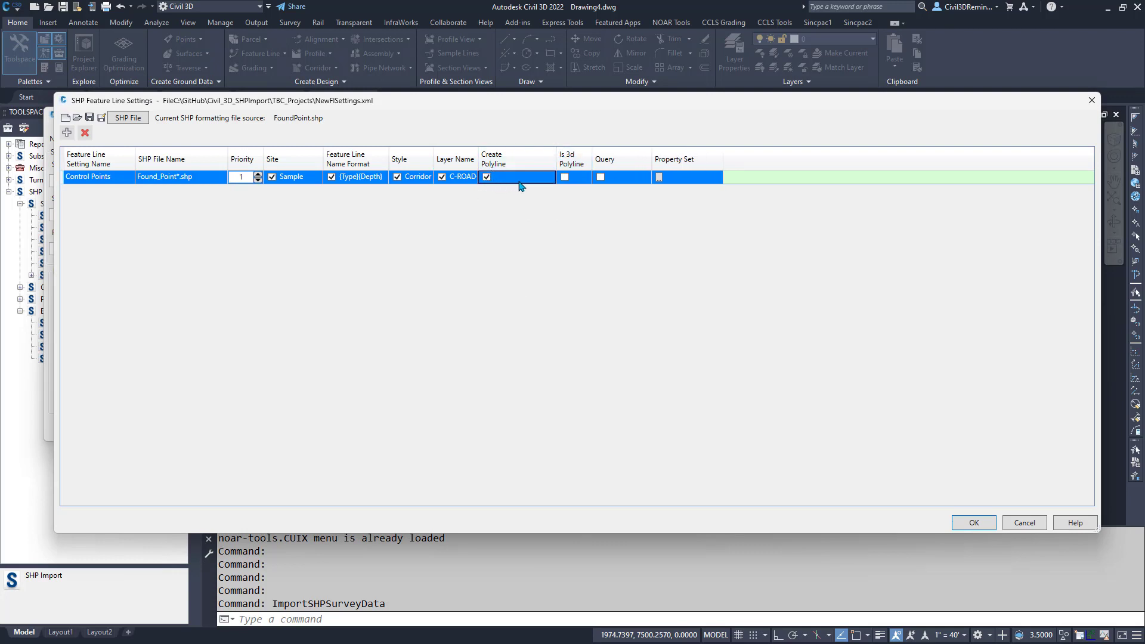
left_click(564, 177)
Step: Turn on the query filter and add a condition on the Category property
left_click(600, 177)
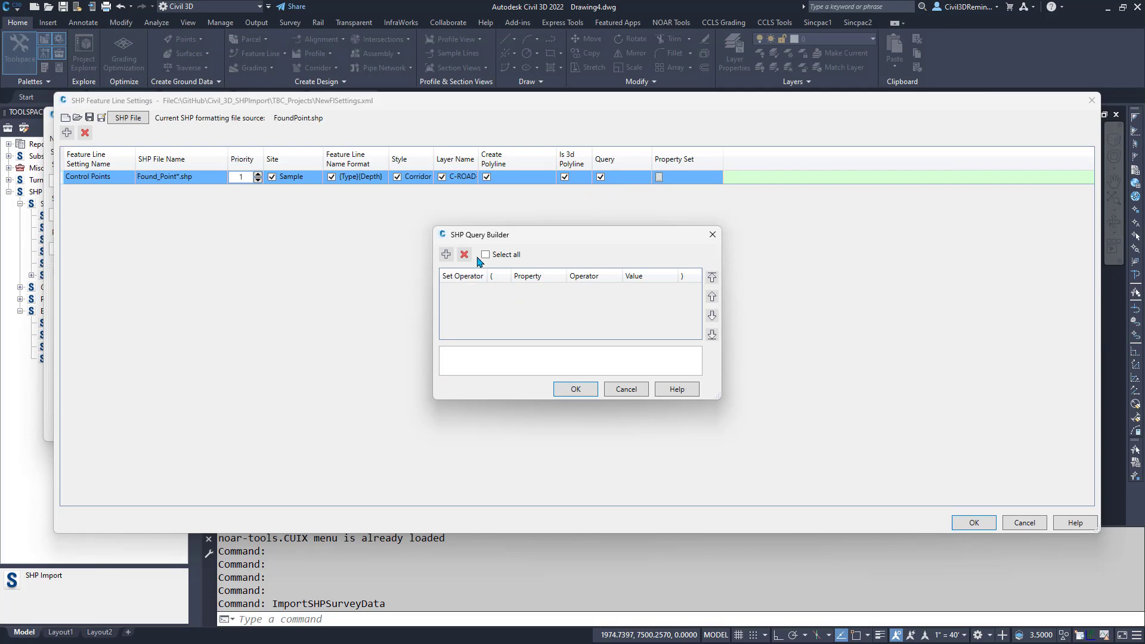
left_click(446, 254)
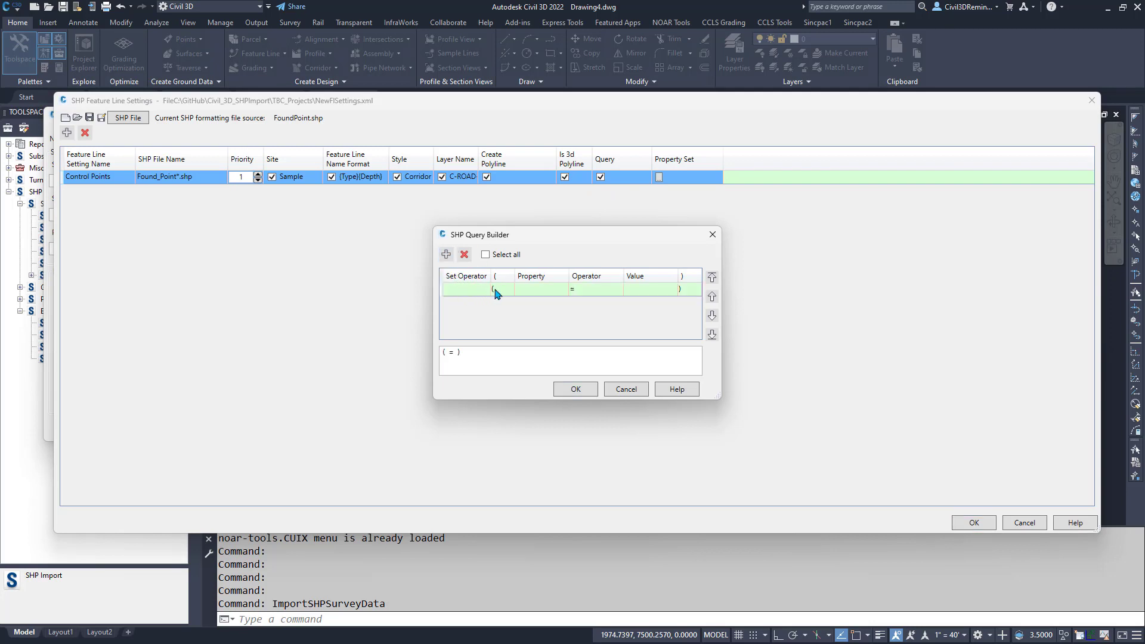
left_click(548, 290)
left_click(562, 290)
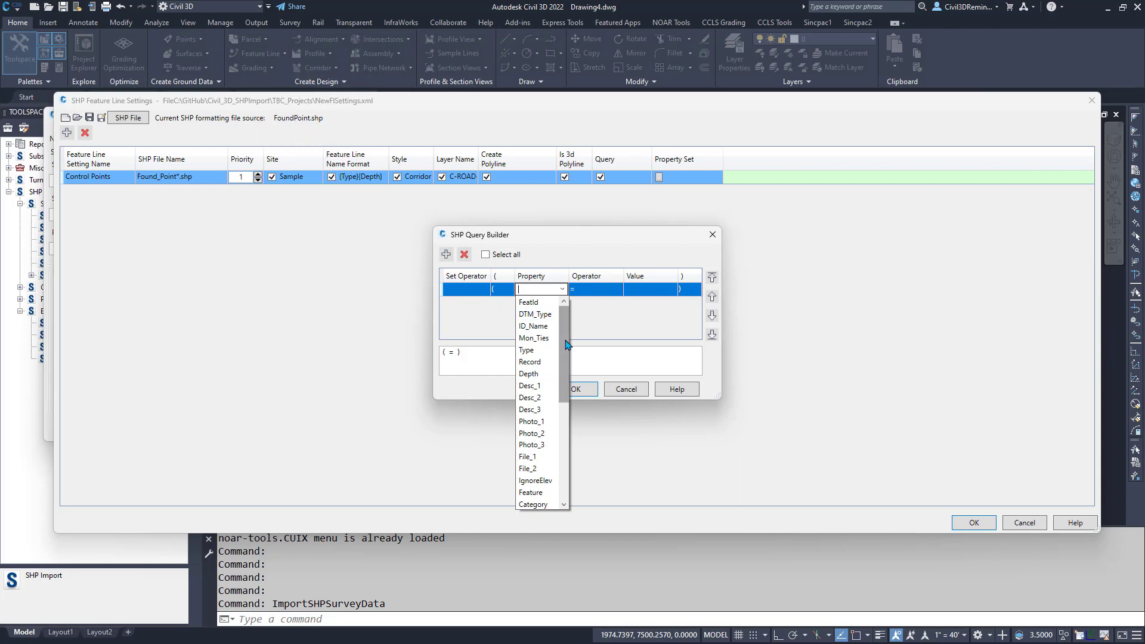
left_click_drag(566, 344, 572, 407)
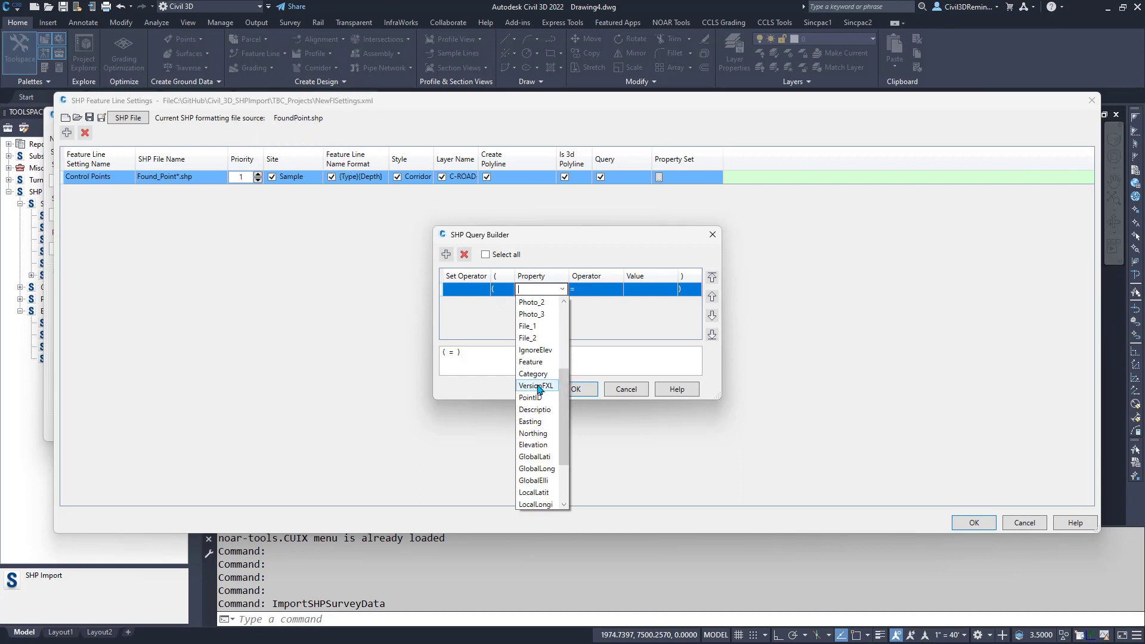
left_click(540, 375)
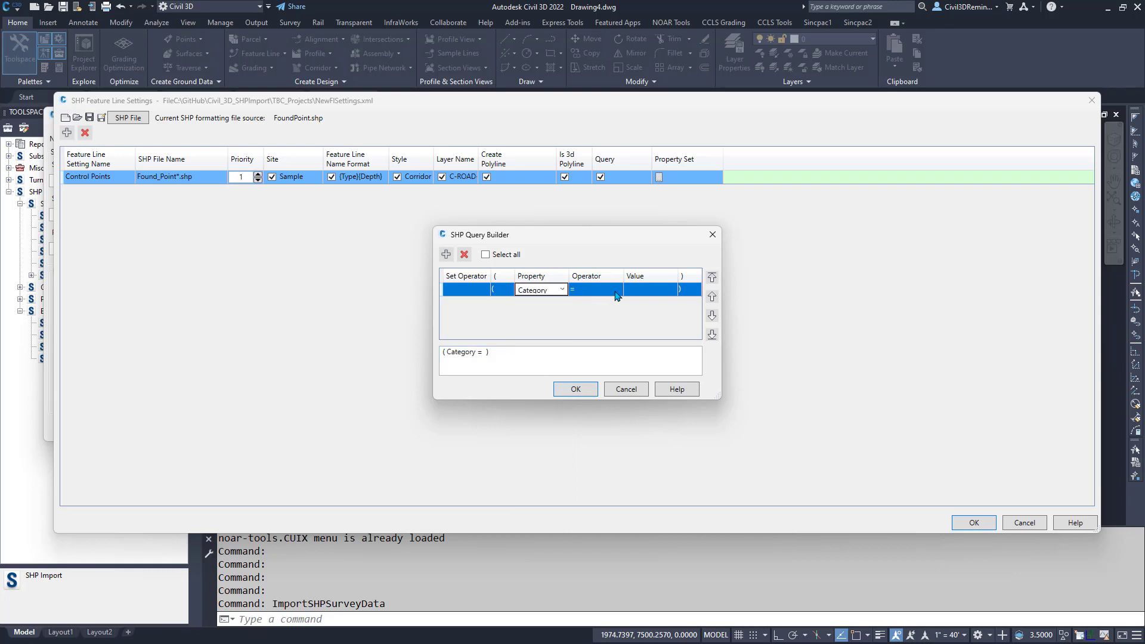
Step: Set the condition's value to 'Control', giving ( Category = 'Control' )
left_click(638, 292)
left_click(671, 289)
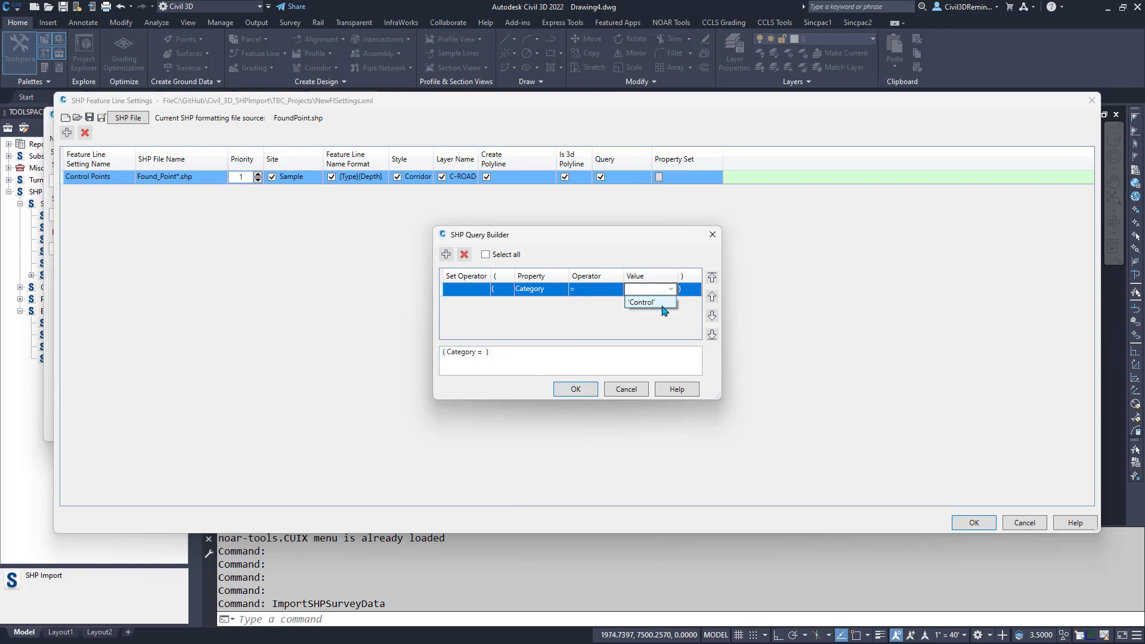
left_click(650, 303)
left_click(657, 291)
left_click(670, 290)
left_click(651, 302)
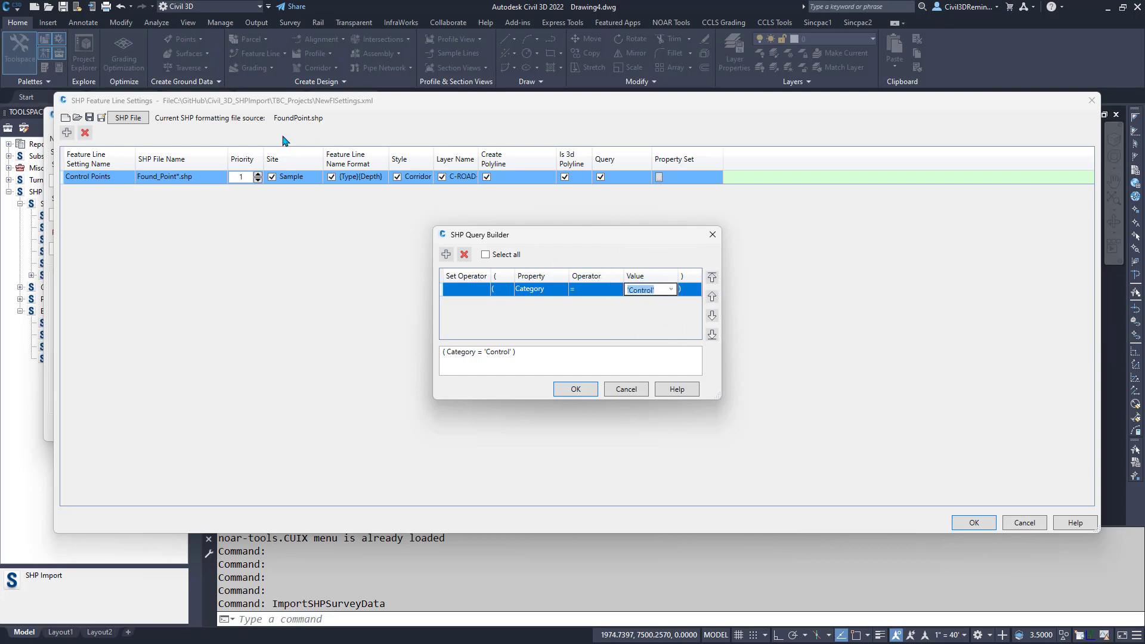
left_click(320, 122)
left_click(321, 122)
left_click(548, 356)
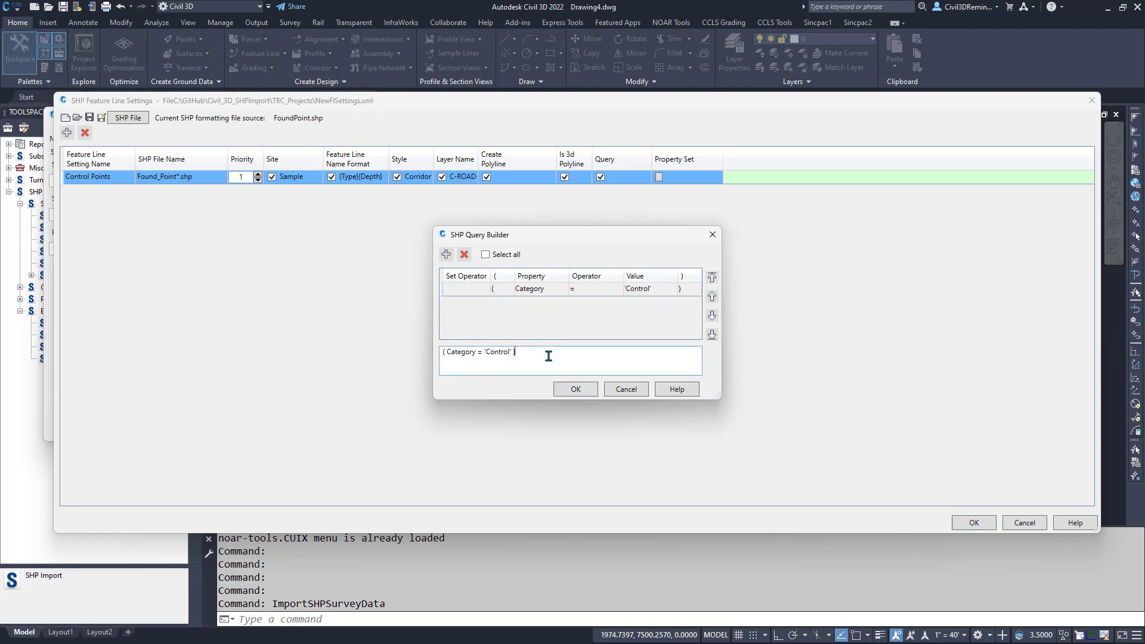
Step: Add a second query condition joined to the first with And
left_click(446, 254)
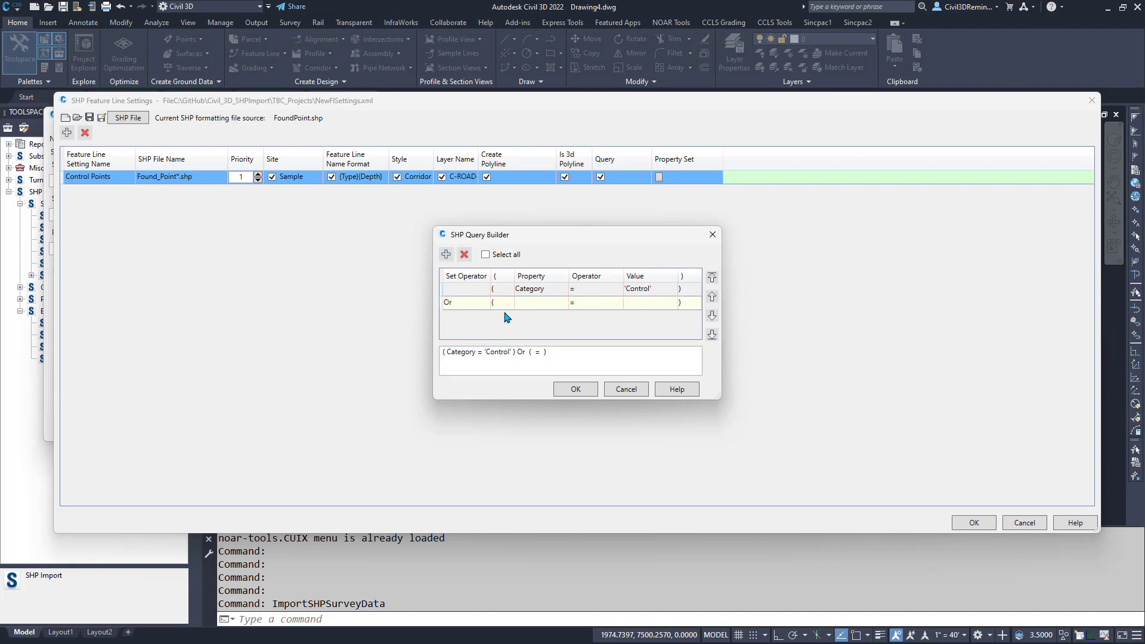
left_click(477, 303)
left_click(480, 304)
left_click(475, 330)
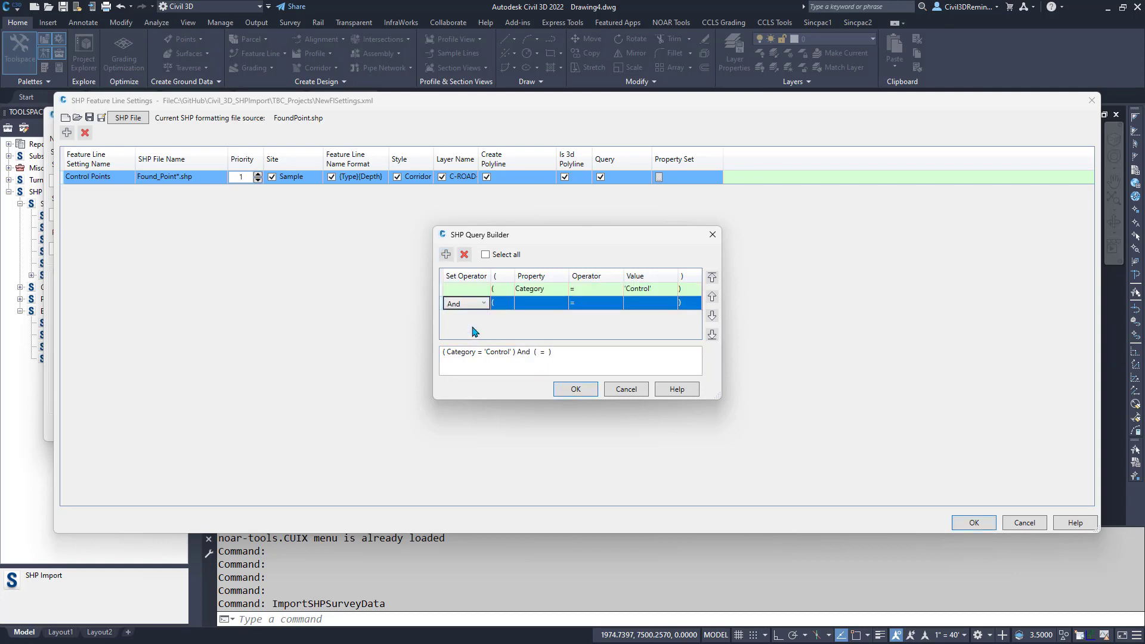
Step: Make the second condition IgnoreElev = 'Yes'
left_click(543, 304)
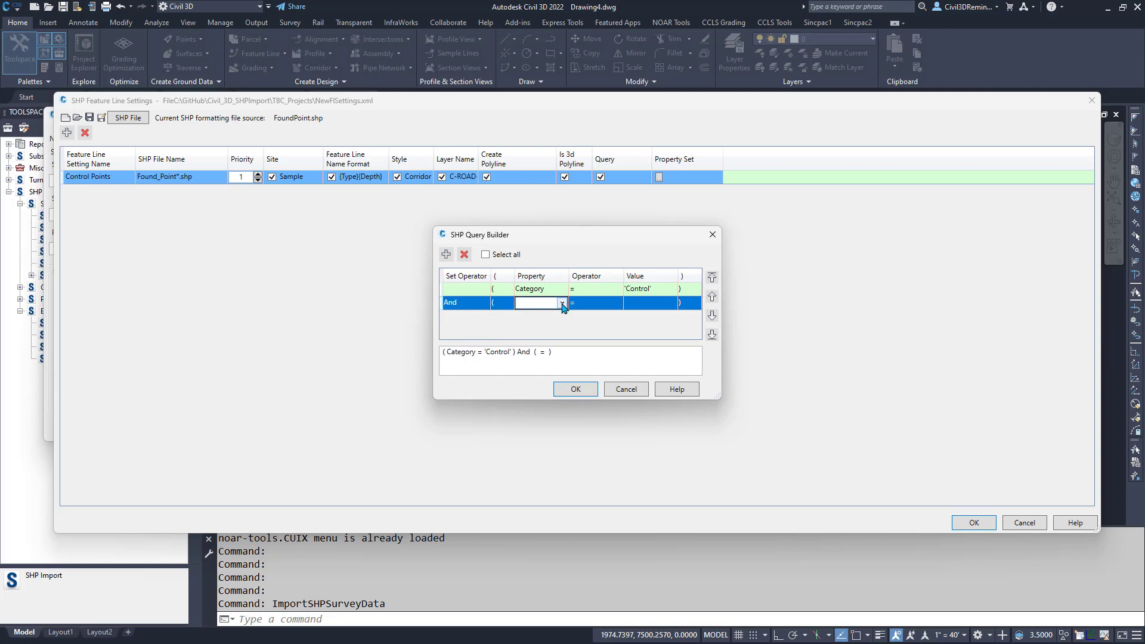
left_click(562, 303)
left_click_drag(570, 421, 575, 455)
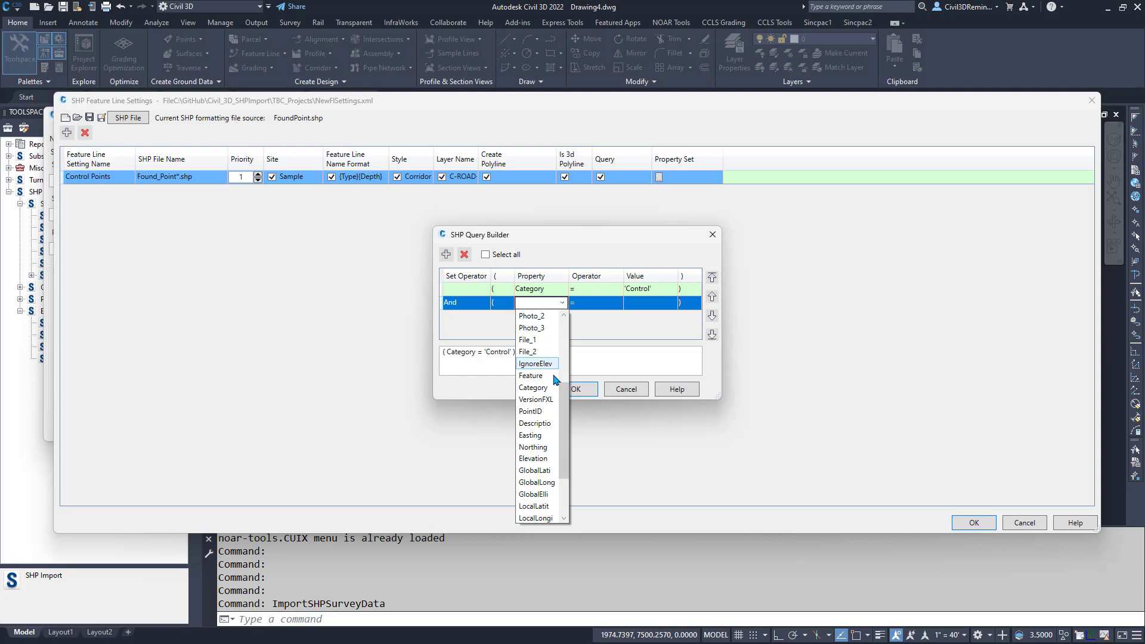
left_click(535, 364)
left_click(648, 305)
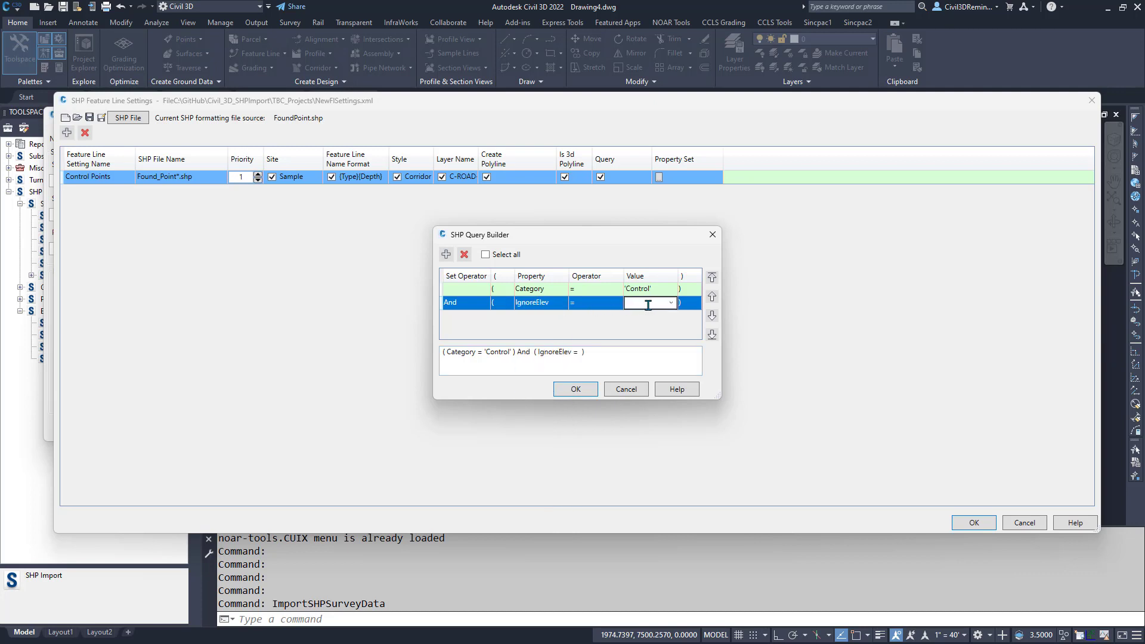
left_click(670, 303)
left_click(654, 317)
left_click(162, 183)
left_click(183, 181)
Step: Accept the Category/IgnoreElev query and close the Property Set options without changes
left_click(586, 391)
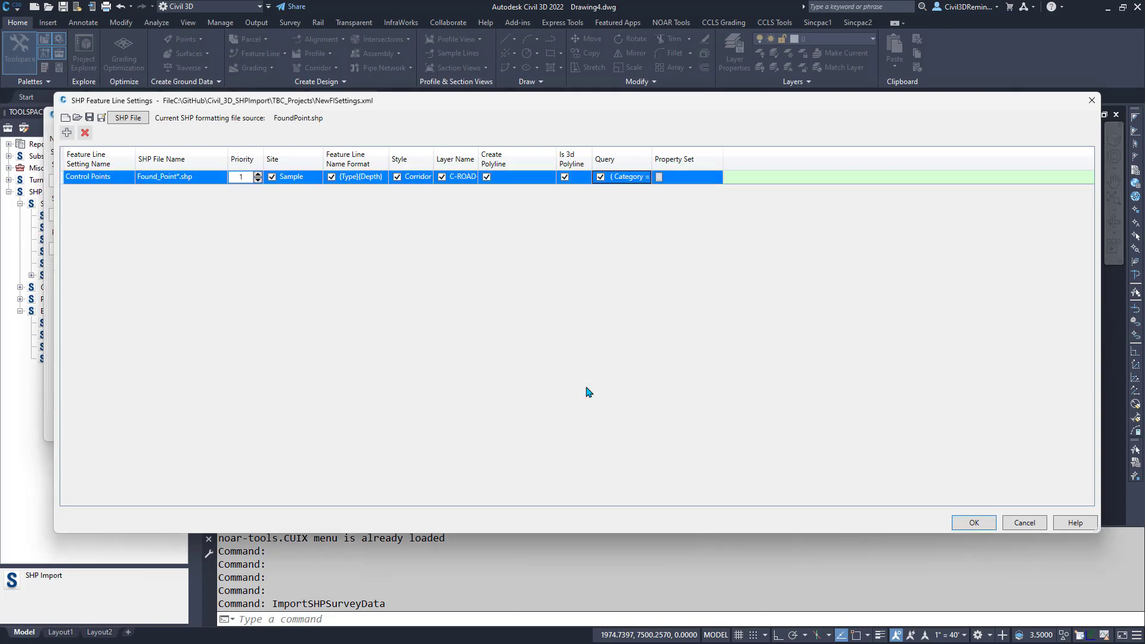
left_click(660, 178)
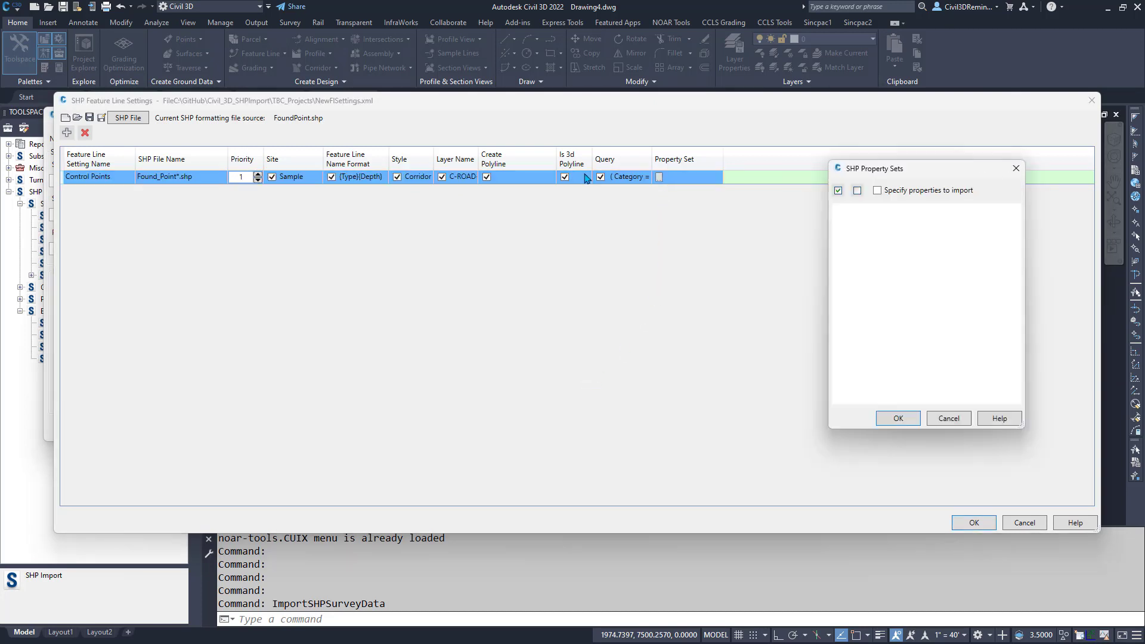
left_click_drag(905, 171, 527, 188)
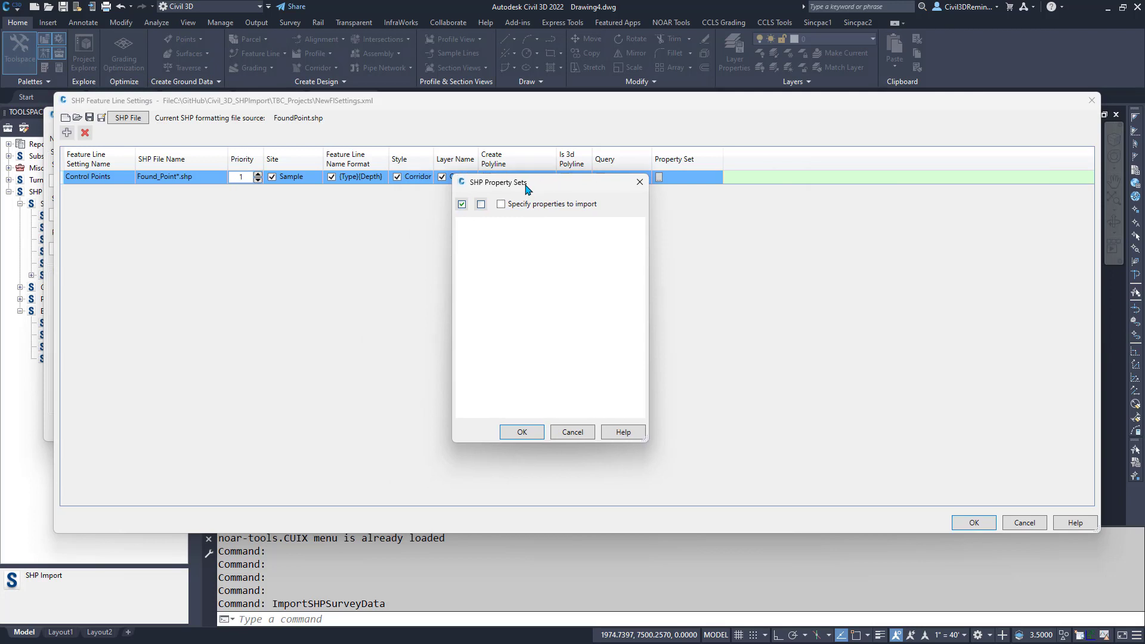
left_click(533, 433)
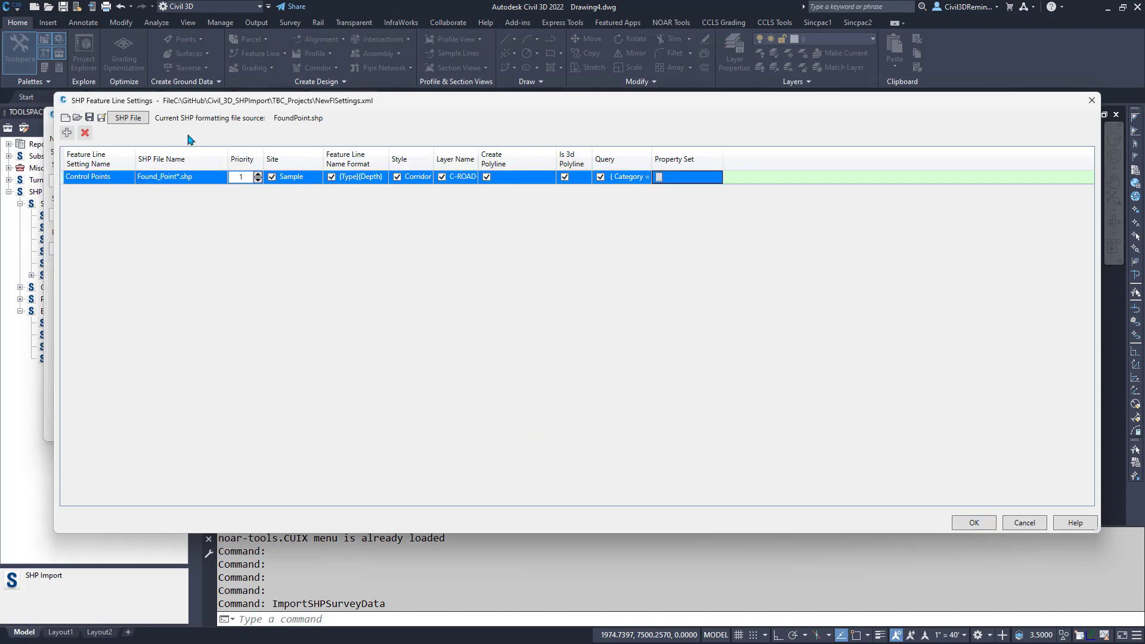
Step: Save the feature line rules to NewFlSettings.xml and check the path in the import settings
left_click(90, 118)
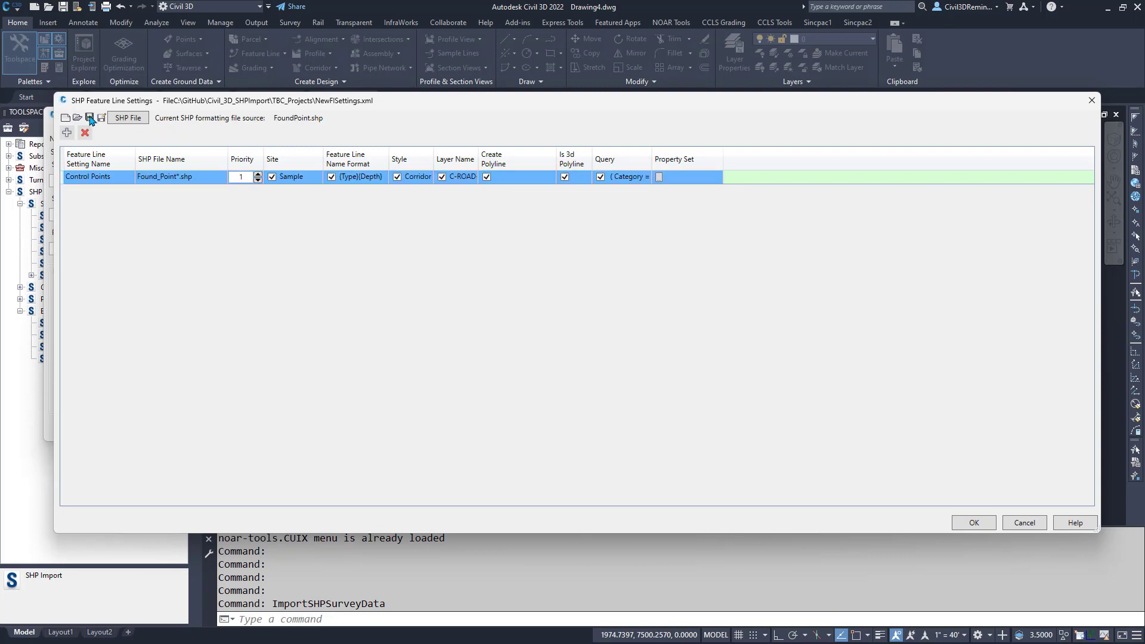
left_click(974, 523)
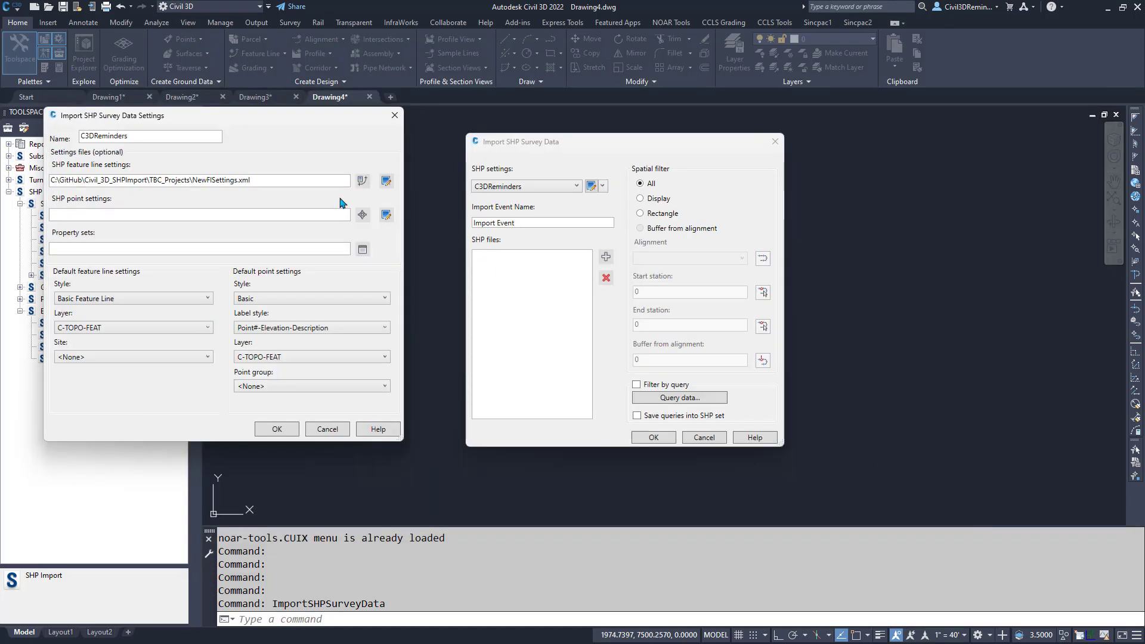
left_click_drag(250, 182, 47, 193)
left_click(260, 181)
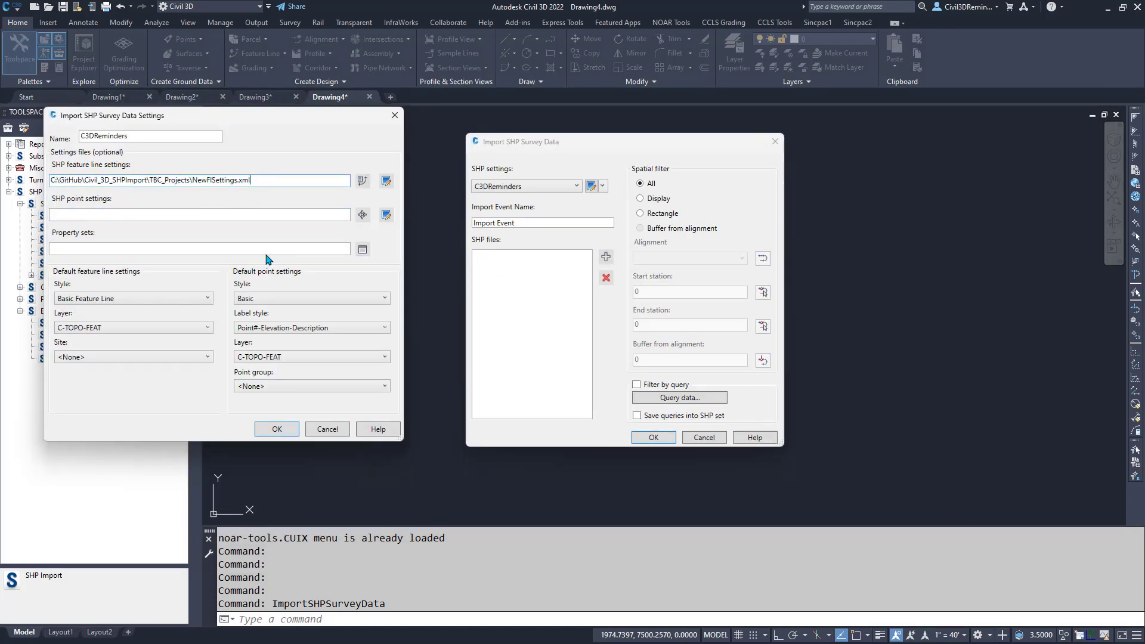
Step: Confirm the C3DReminders import settings that use NewFlSettings.xml
left_click(249, 215)
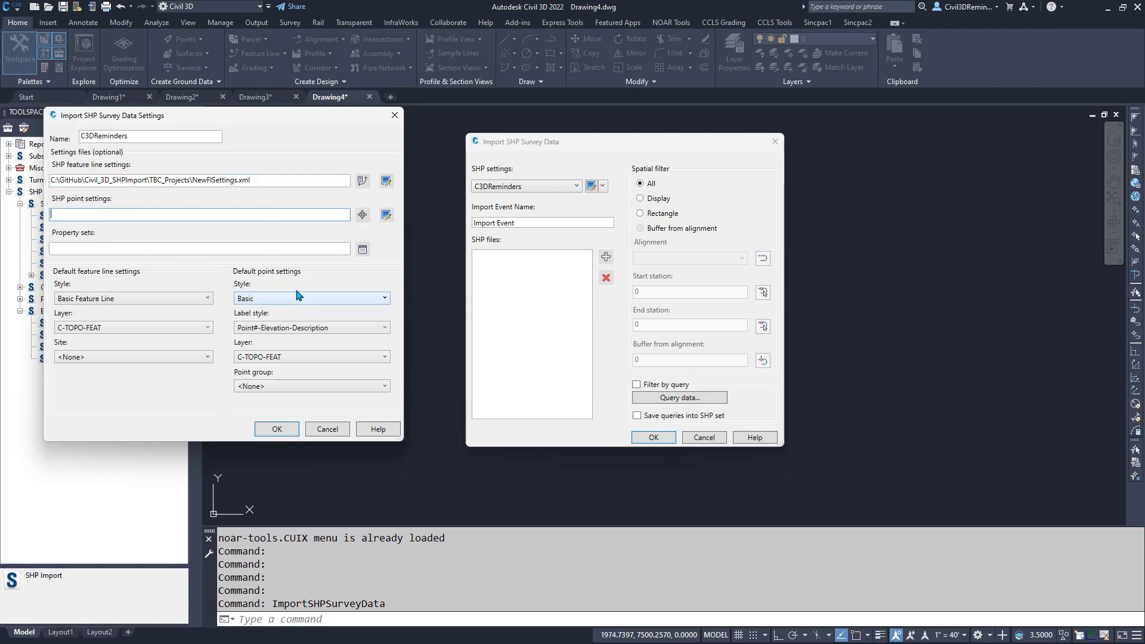
left_click(279, 279)
left_click(145, 280)
left_click(293, 429)
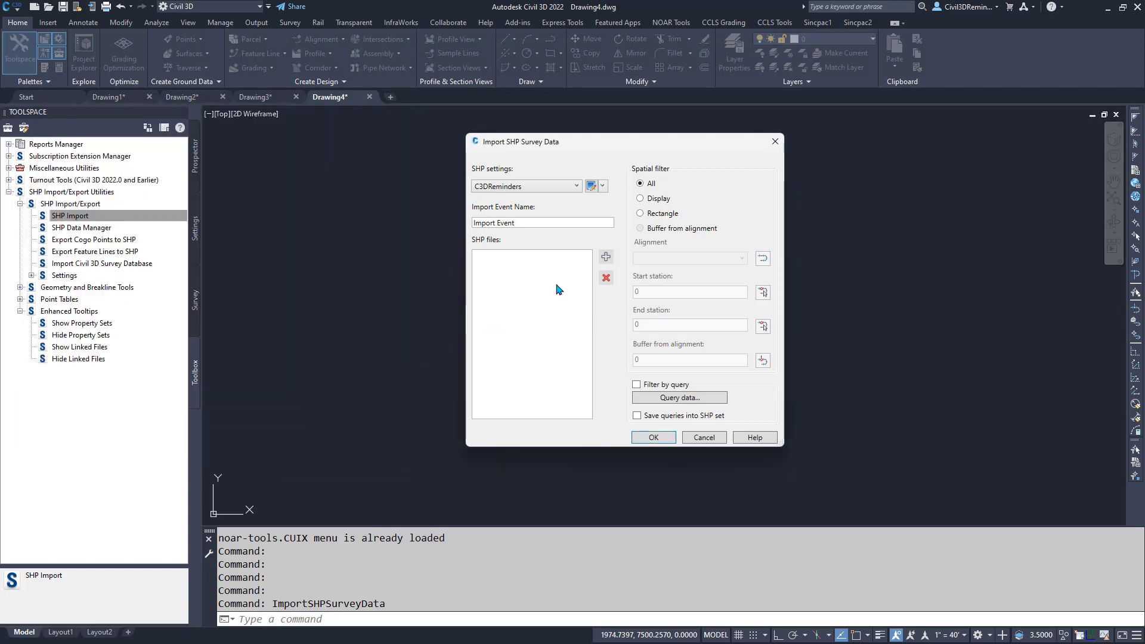
Step: Add Found_Point.shp and Points.shp to the import list and run the import
left_click(605, 257)
left_click_drag(712, 302, 686, 220)
left_click(932, 626)
left_click(655, 438)
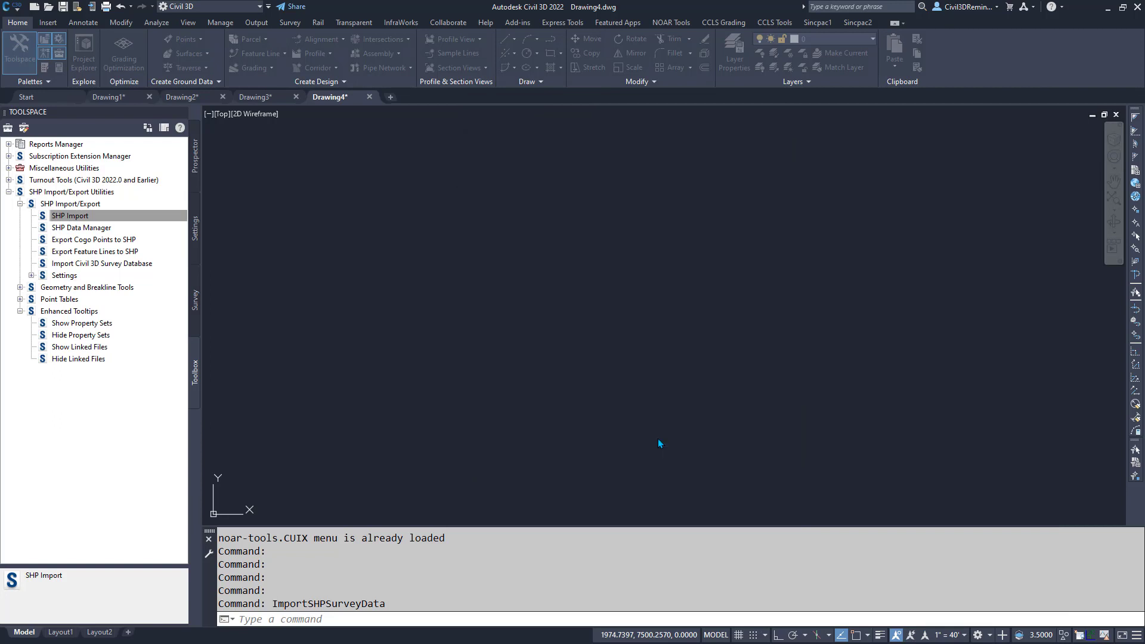
Step: Drag point 8's label up-right and point 4's label down-right, each with a leader
middle_click(523, 349)
middle_click(523, 348)
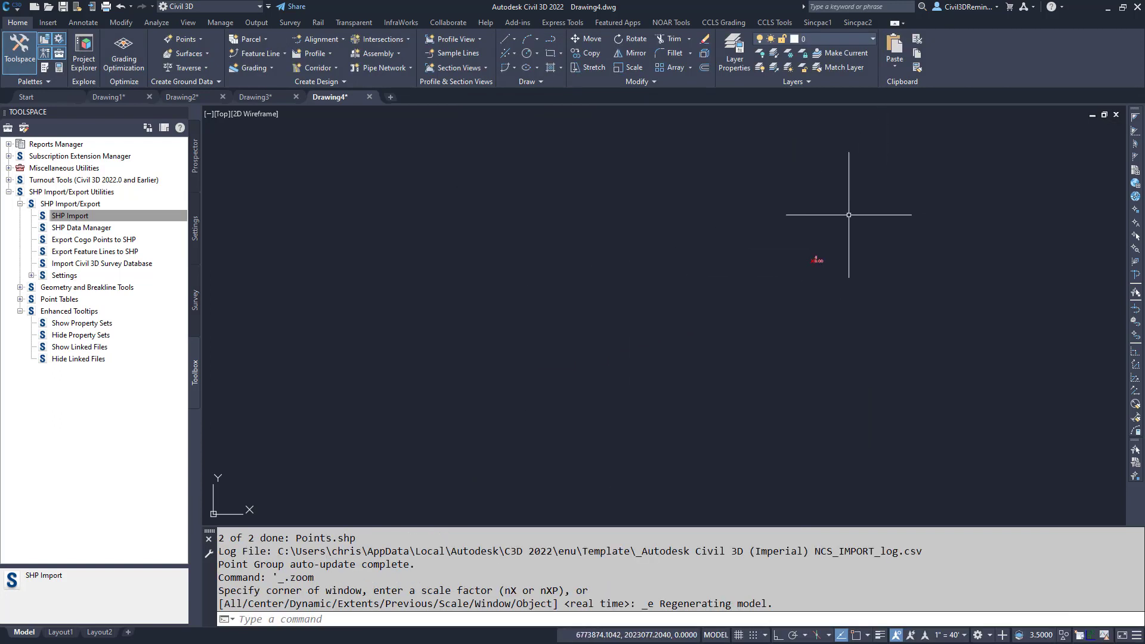
scroll(790, 304, "up", 3)
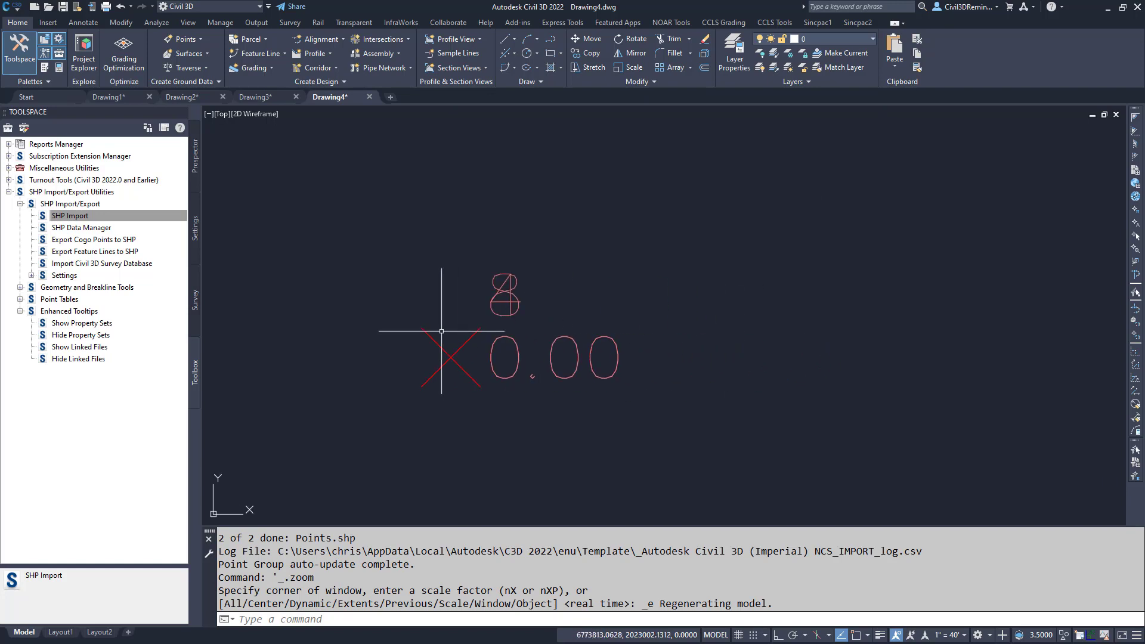
left_click(496, 302)
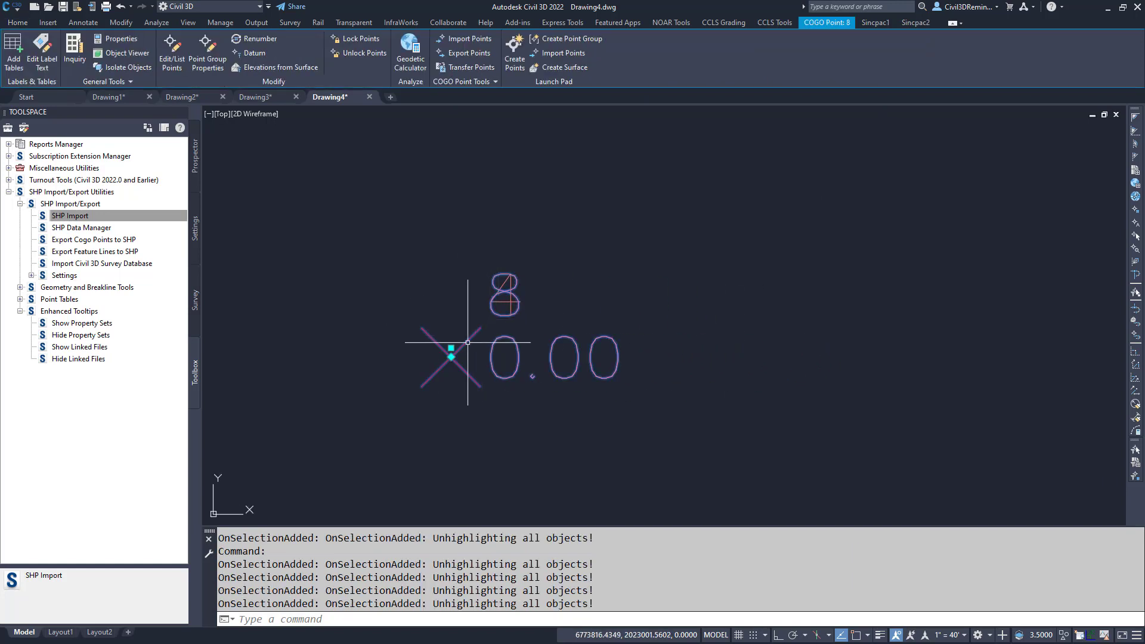
left_click_drag(451, 356, 526, 233)
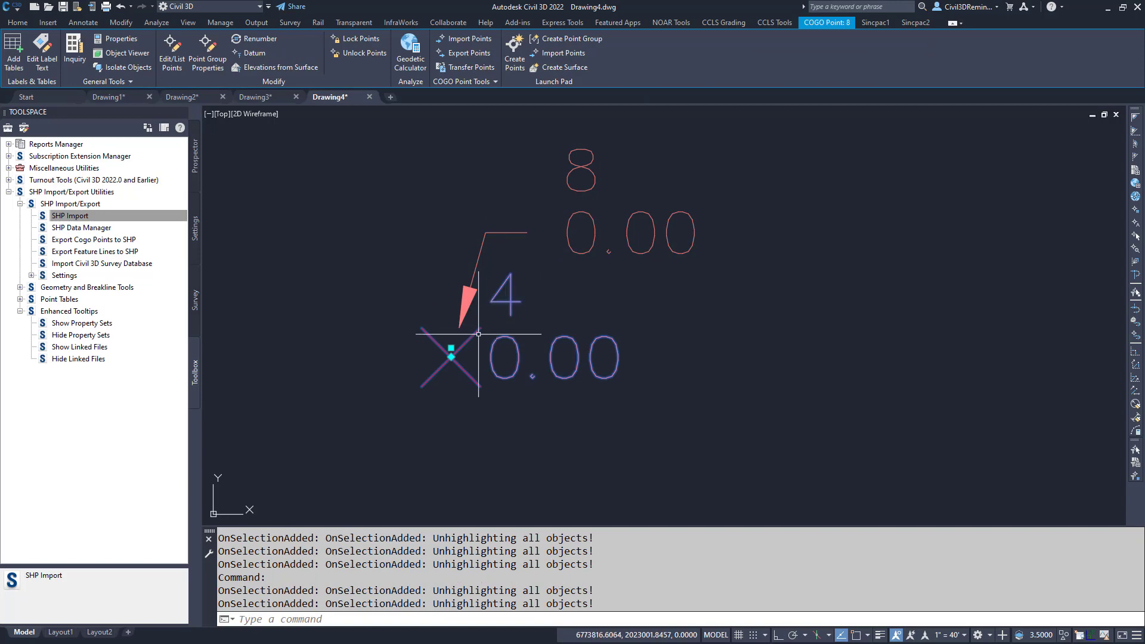
left_click_drag(451, 348, 588, 460)
scroll(511, 384, "down", 1)
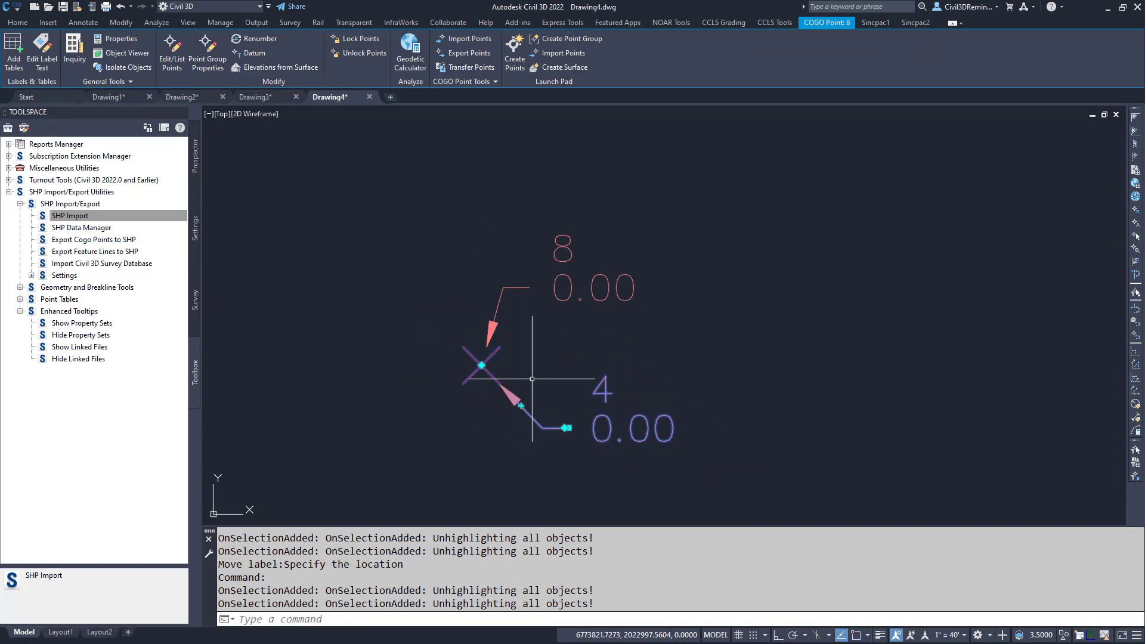
key("Escape")
left_click(482, 363)
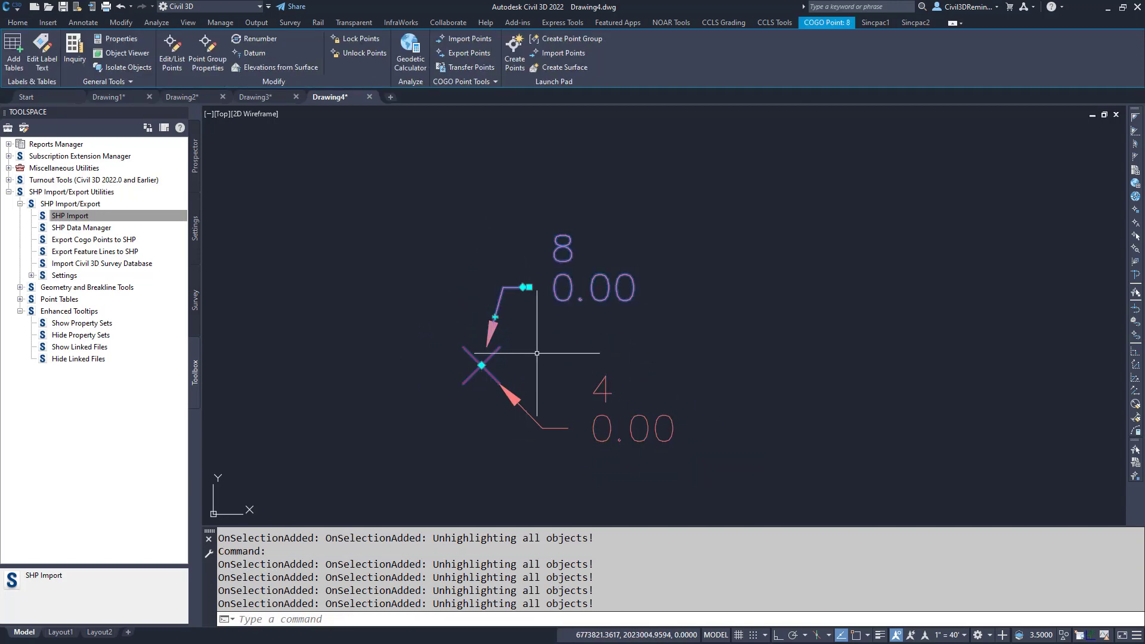
key("Escape")
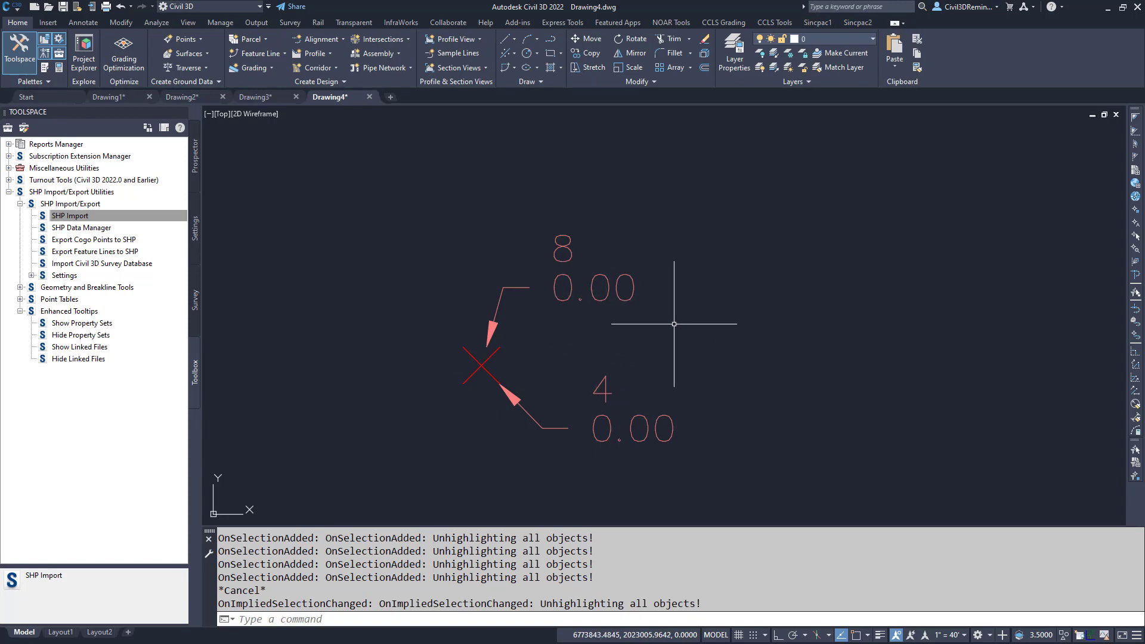
key("Escape")
key("Escape")
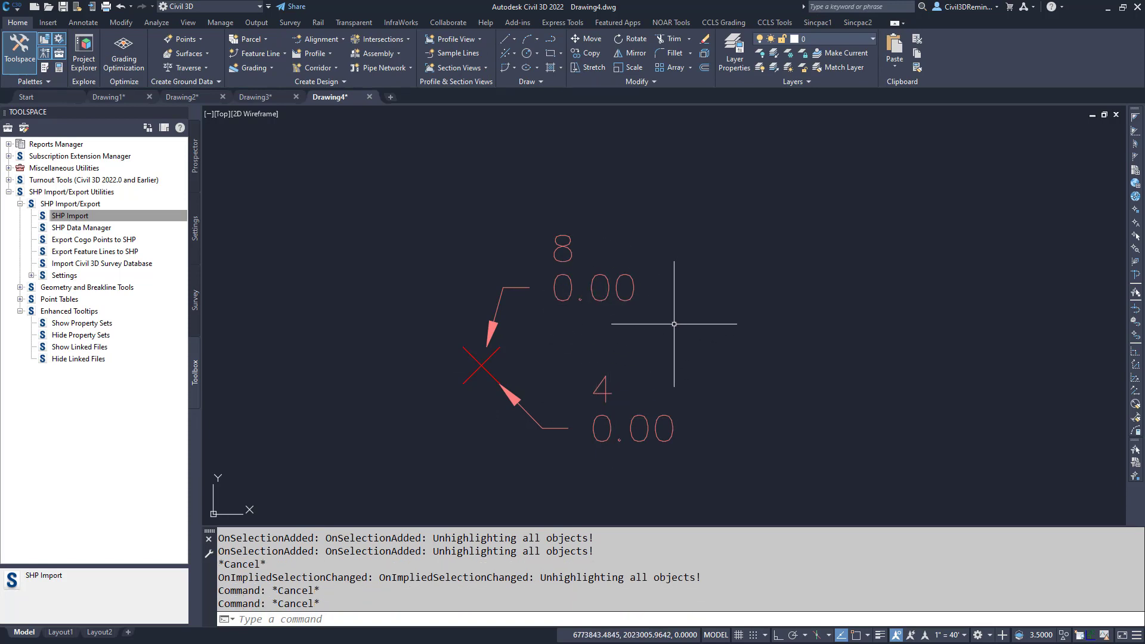